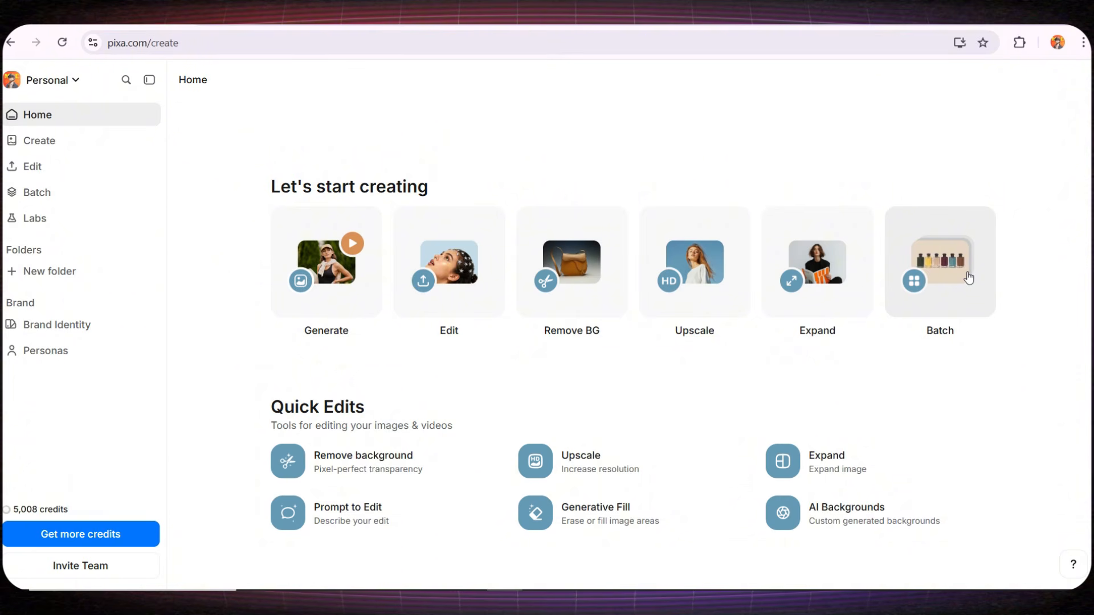
- Start a new creation and attach the Fun With Numbers workbook cover as the reference image
left_click(45, 142)
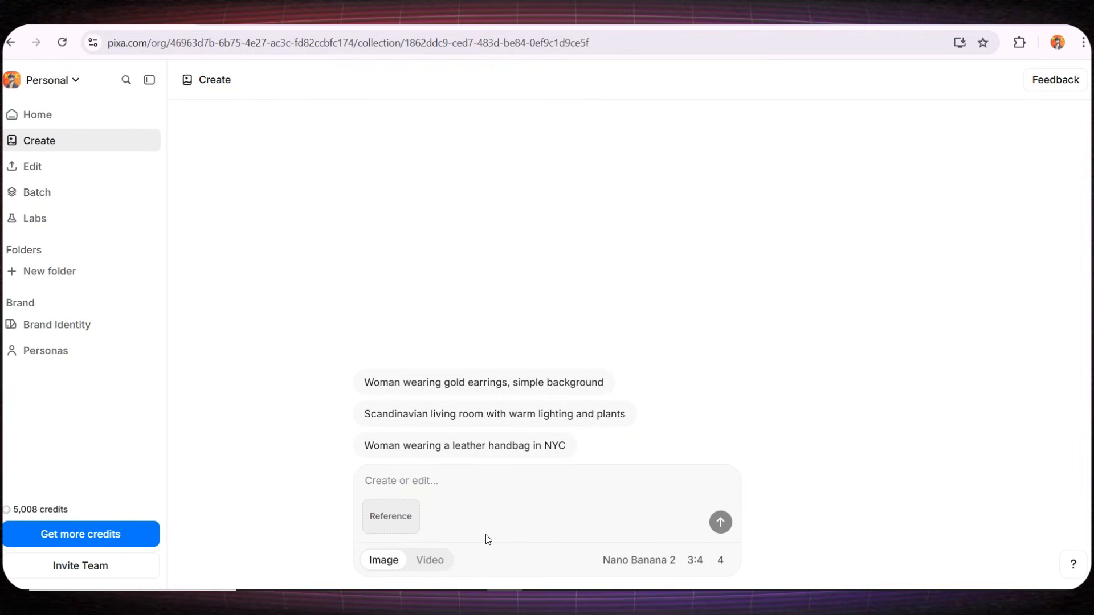
left_click(446, 513)
left_click(406, 518)
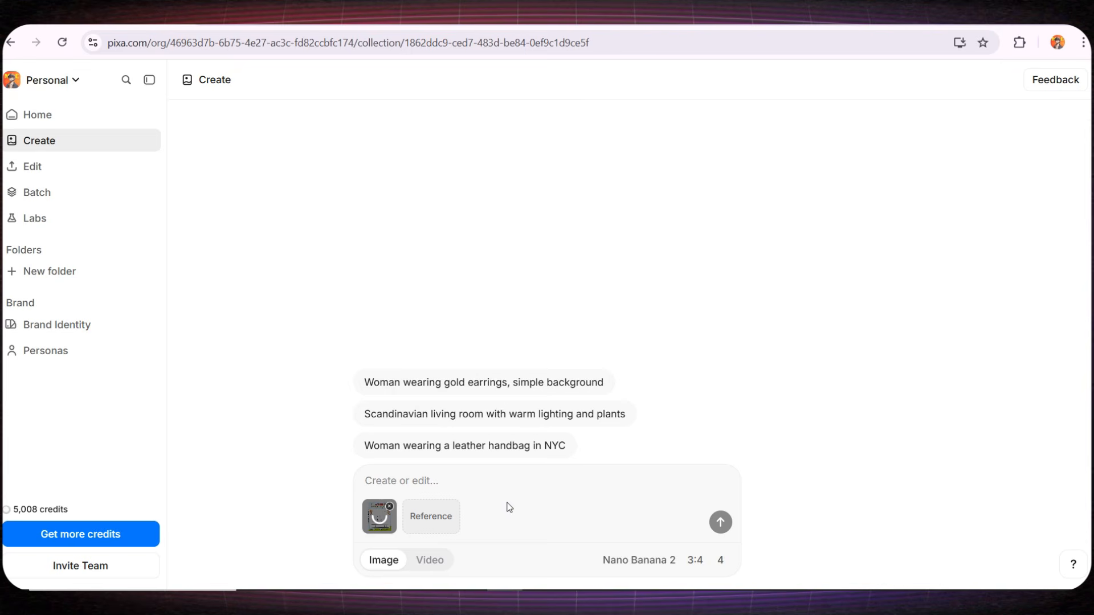
- Paste the prompt describing a realistic 4-year-old child in a colorful kids' bedroom holding the unchanged book with both hands
left_click(395, 489)
key("ctrl+v")
scroll(415, 448, "up", 5)
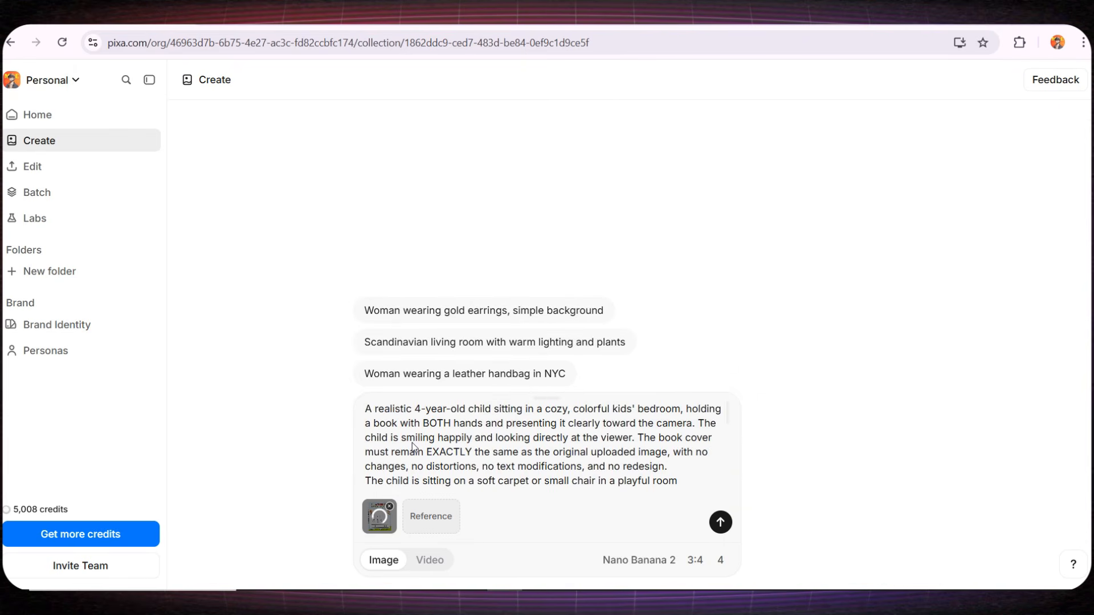
- Review the prompt's wording on the bedroom setting, the child's pose, the unchanged book cover and the playful room details
scroll(414, 448, "down", 3)
scroll(414, 449, "up", 3)
left_click_drag(394, 410, 680, 412)
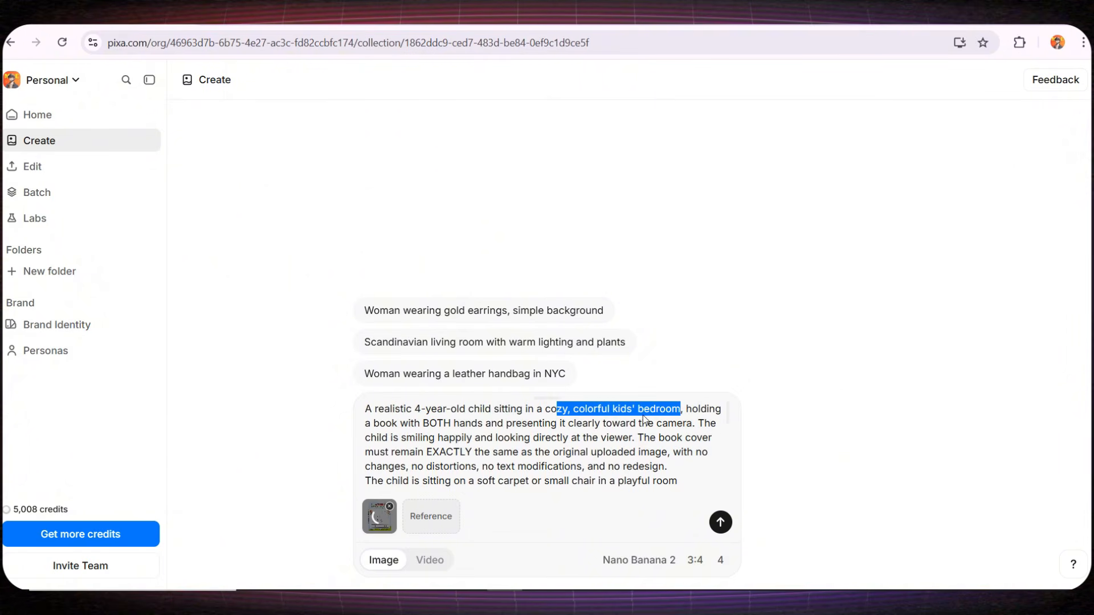
left_click_drag(398, 423, 530, 438)
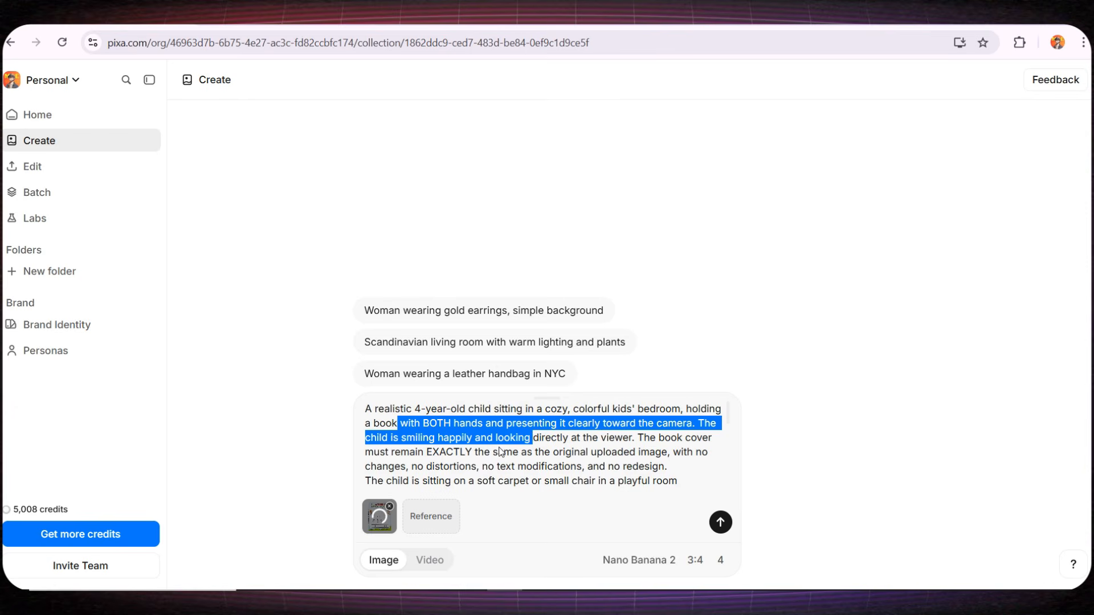
left_click_drag(444, 451, 575, 451)
scroll(472, 415, "down", 2)
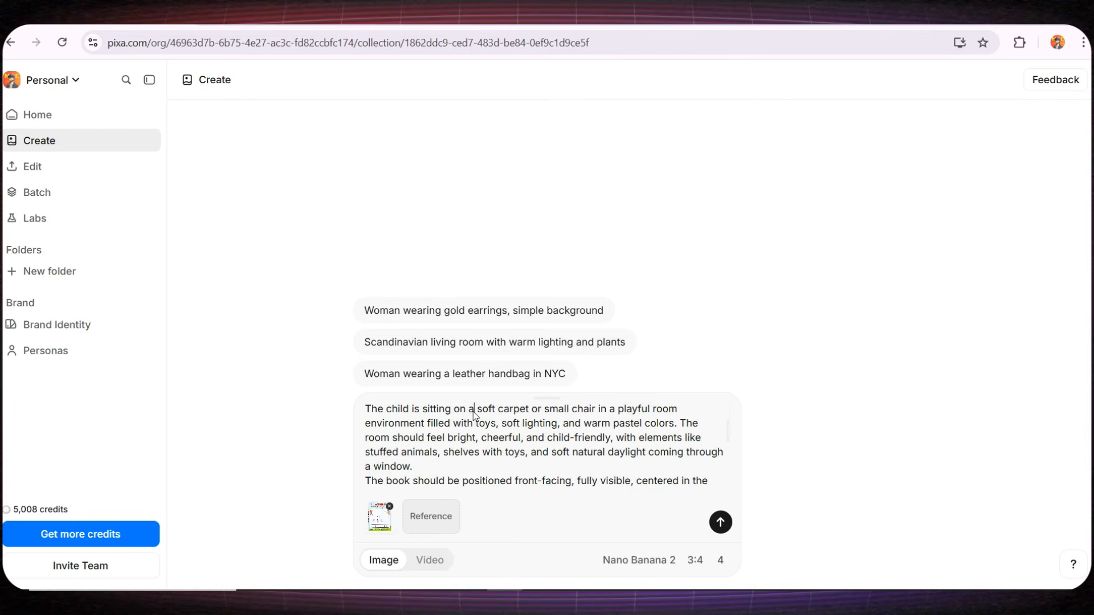
left_click_drag(474, 411, 538, 425)
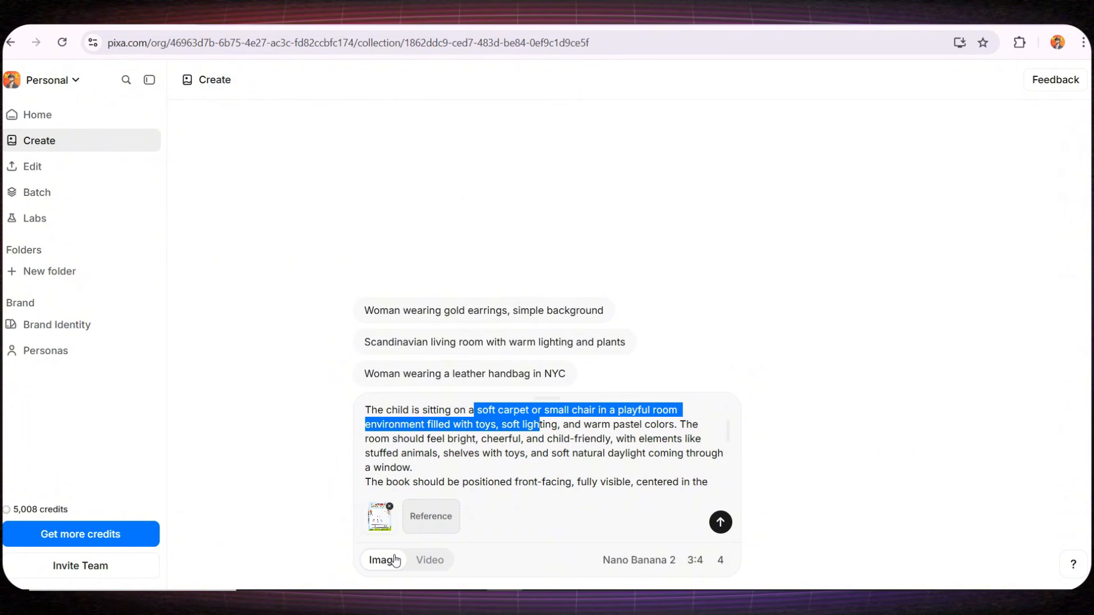
- Choose Nano Banana Pro as the image model and browse the other available image models
left_click(622, 563)
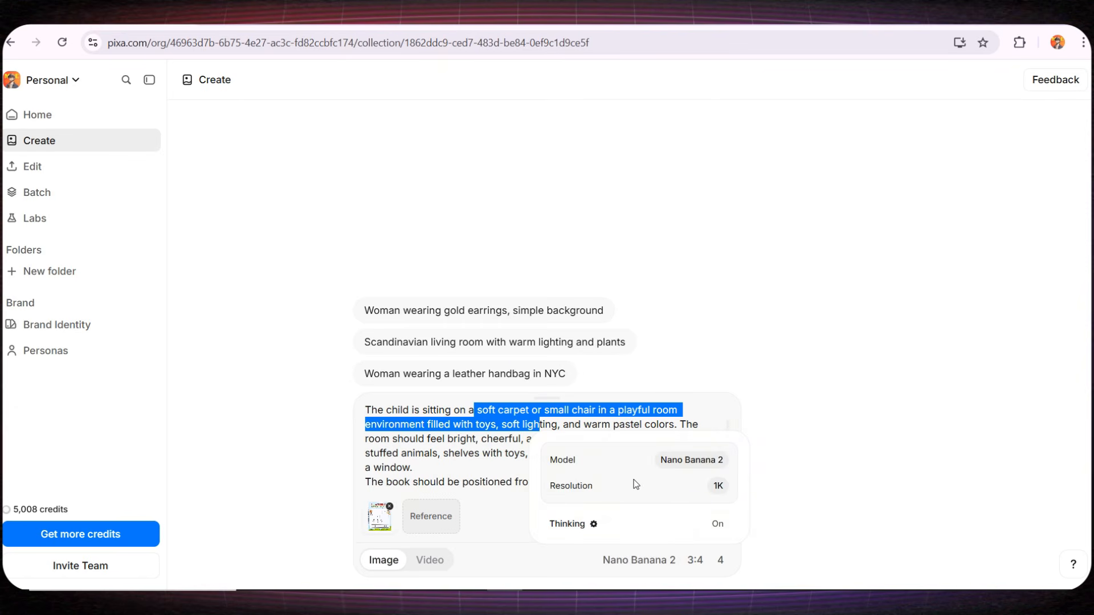
left_click_drag(559, 461, 575, 465)
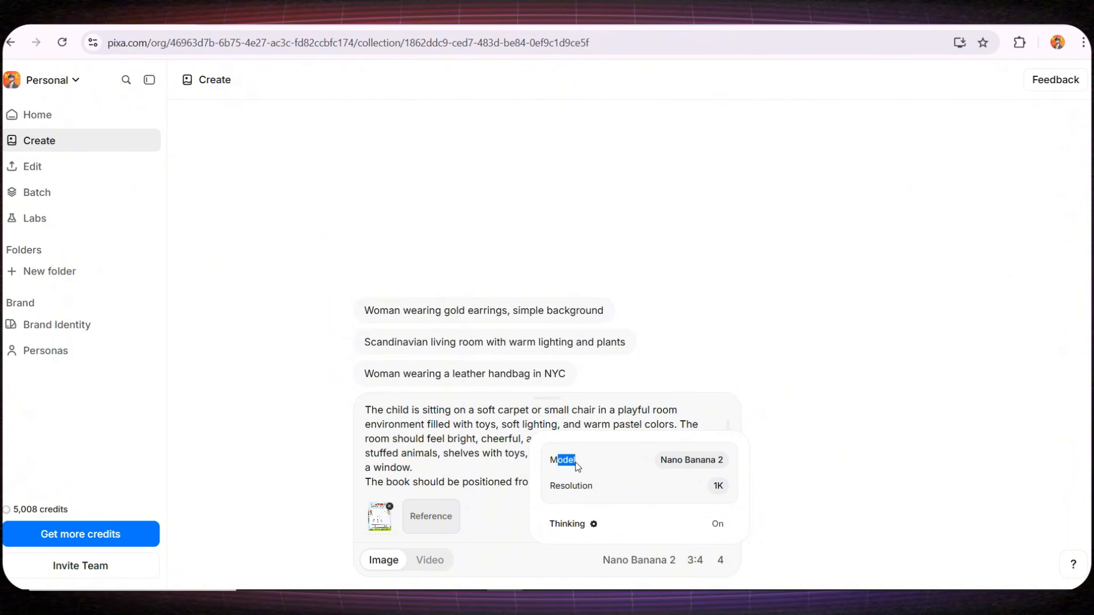
left_click(687, 461)
left_click(911, 442)
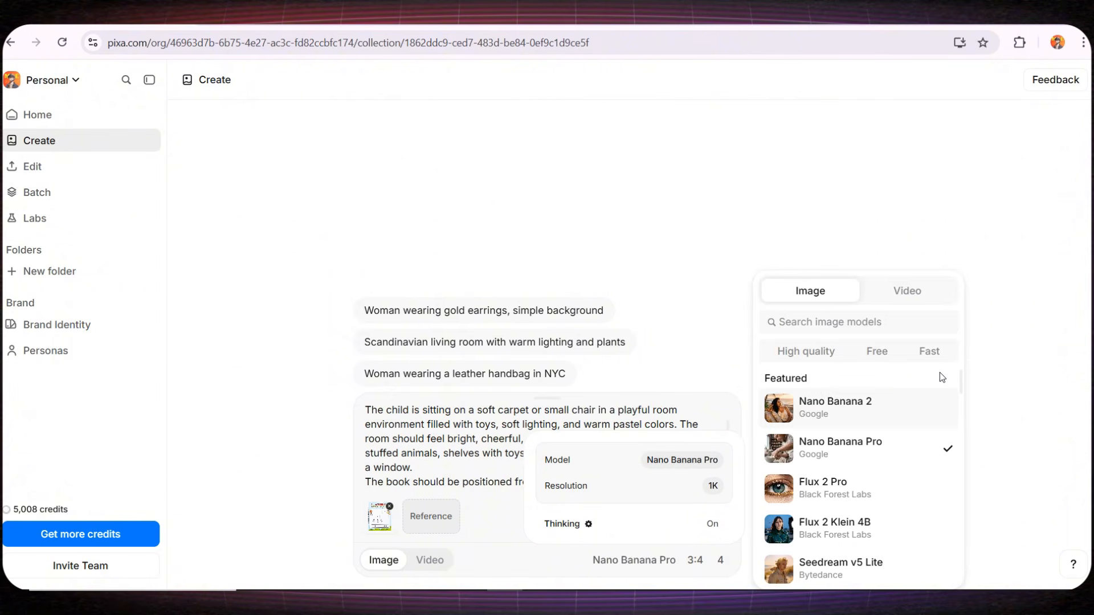
scroll(958, 392, "down", 3)
scroll(682, 319, "down", 20)
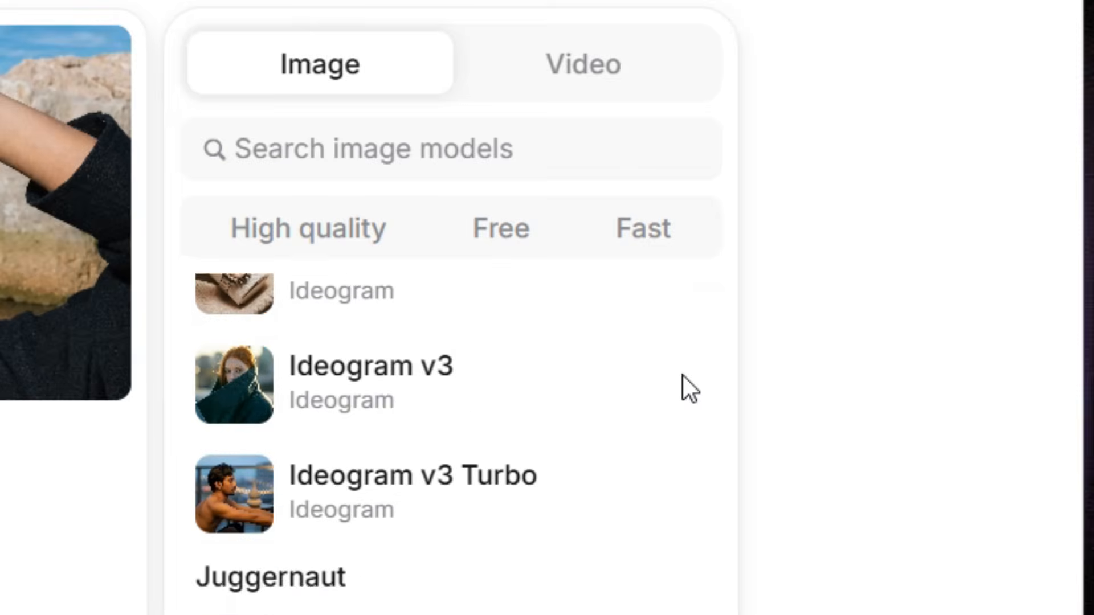
scroll(682, 438, "down", 3)
scroll(603, 481, "up", 8)
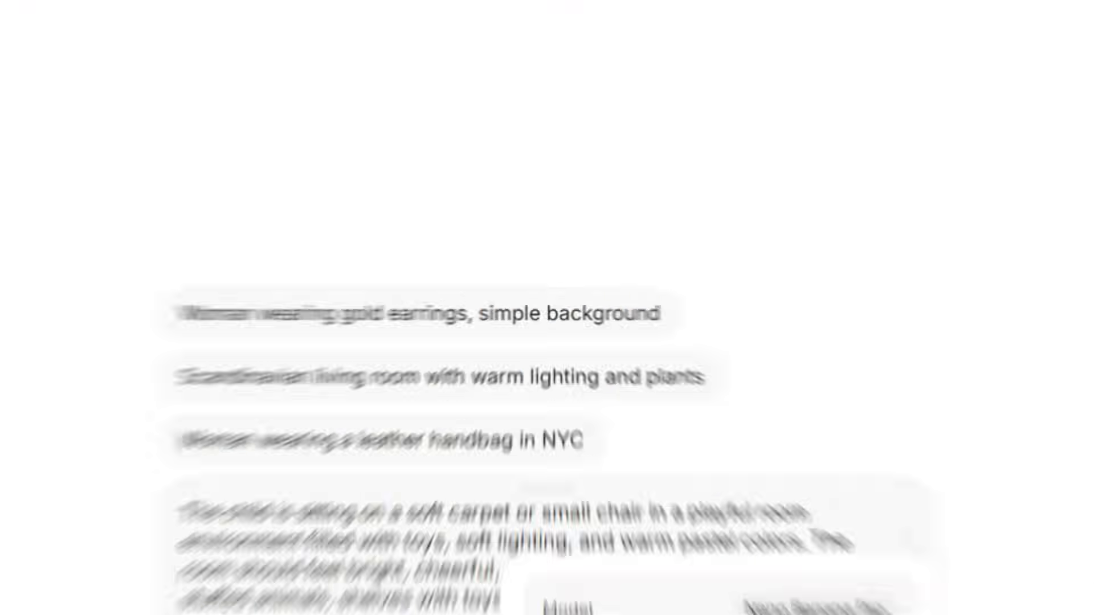
- Set the image resolution to 1K and check the Thinking setting
left_click(718, 490)
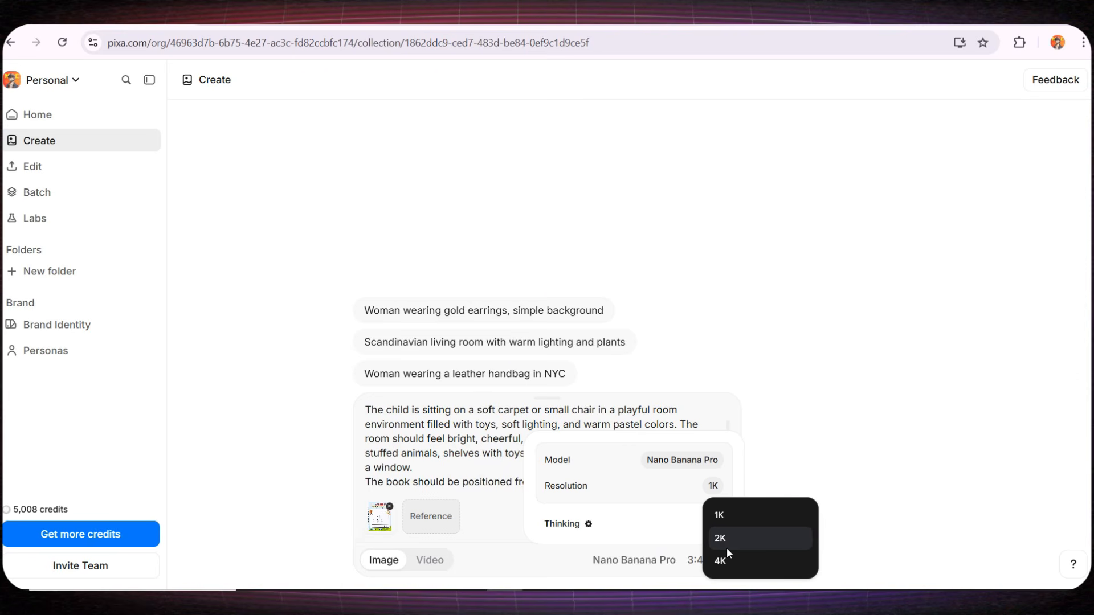
left_click(727, 517)
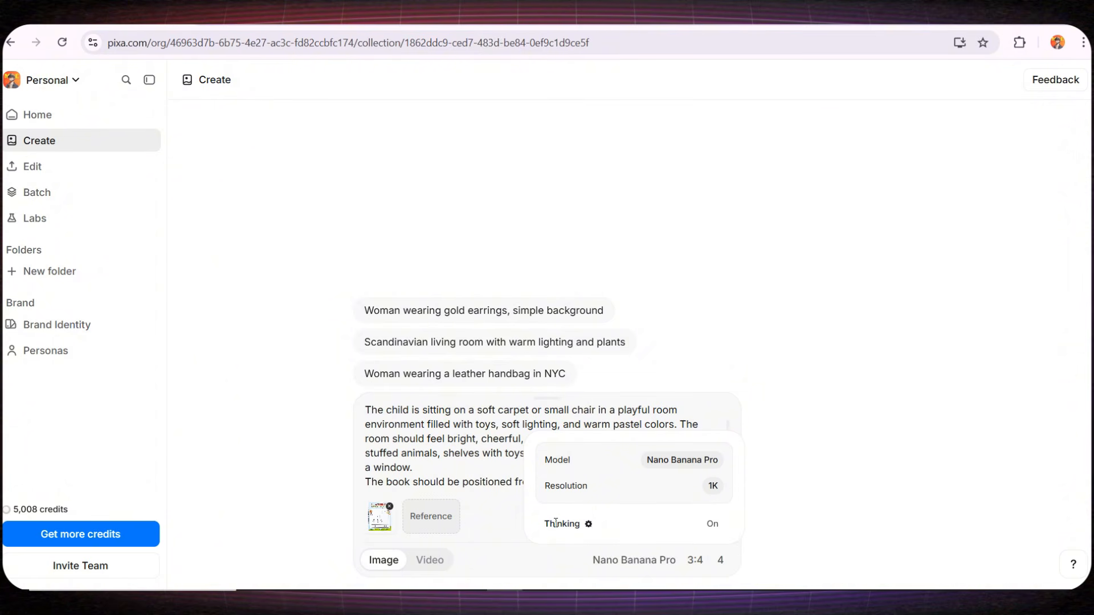
left_click(587, 525)
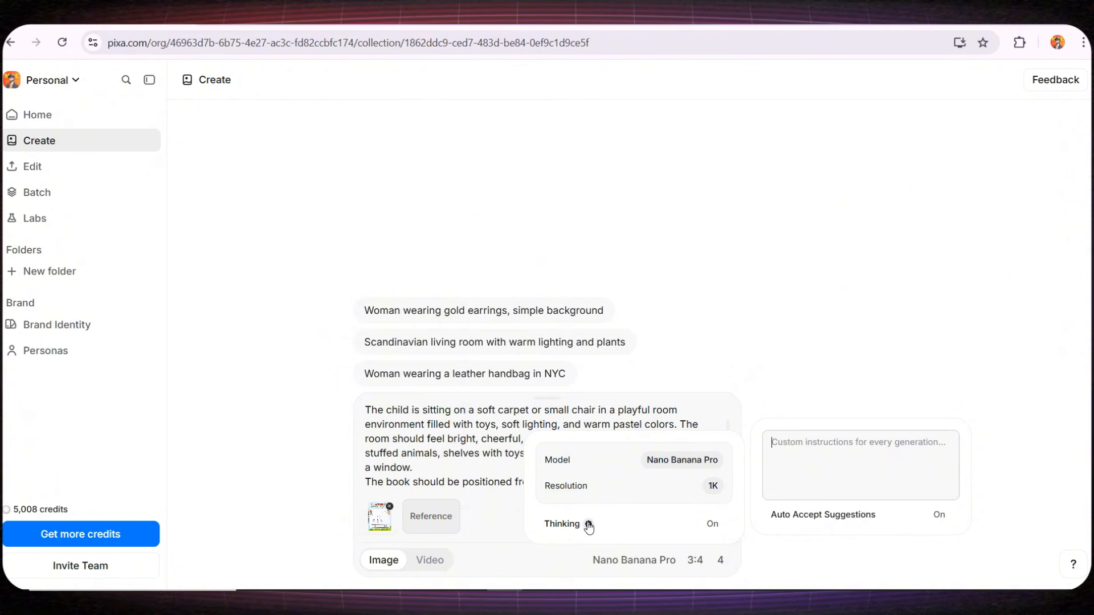
- Set the image size to 4:3 with 4 results and generate the images
left_click(694, 562)
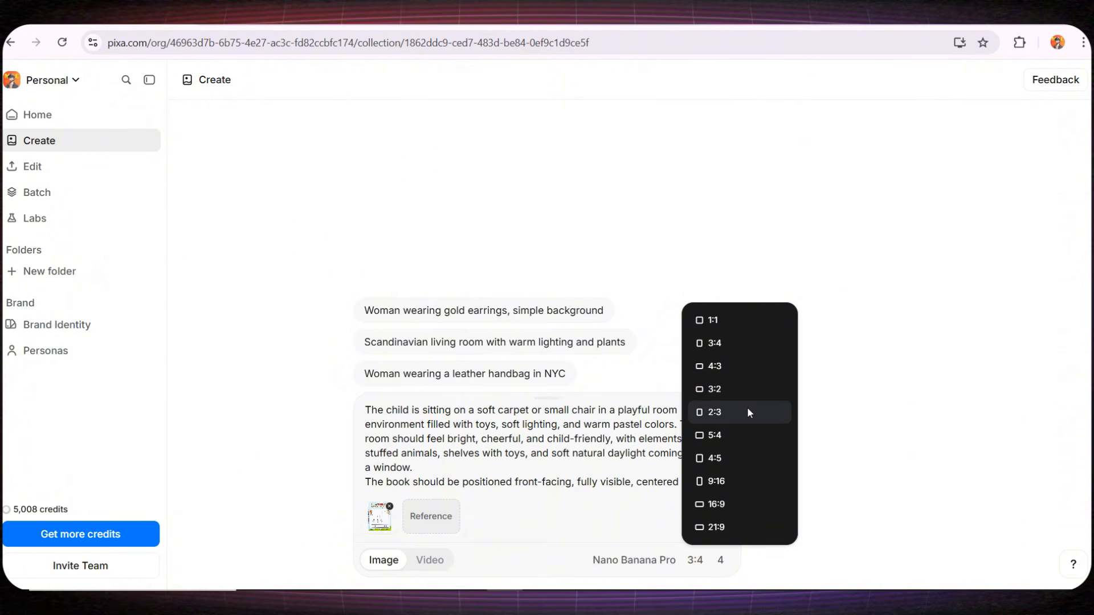
left_click(737, 367)
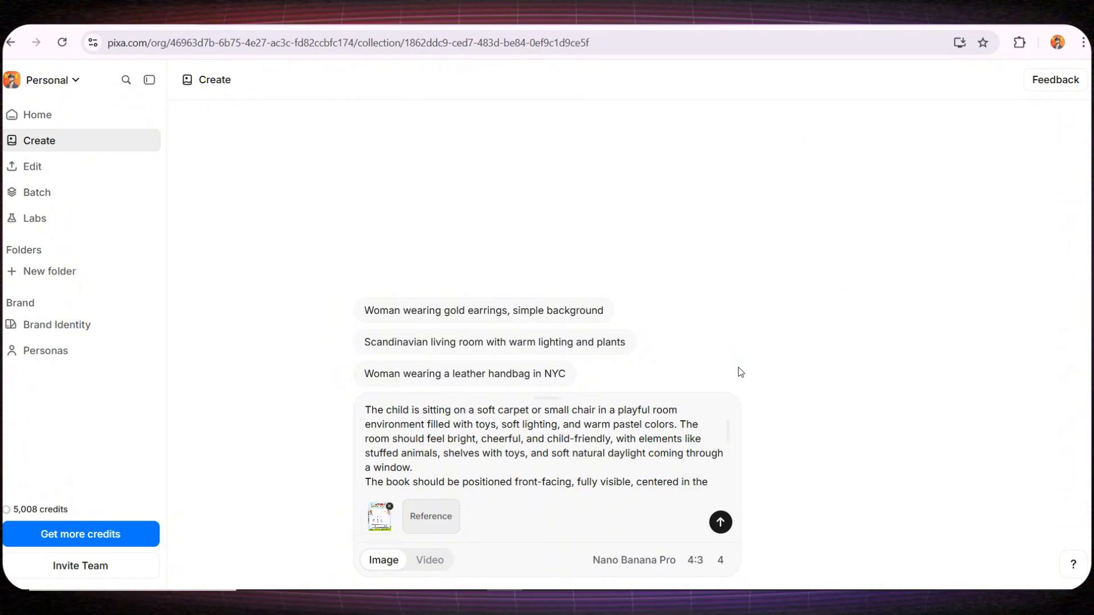
left_click(720, 560)
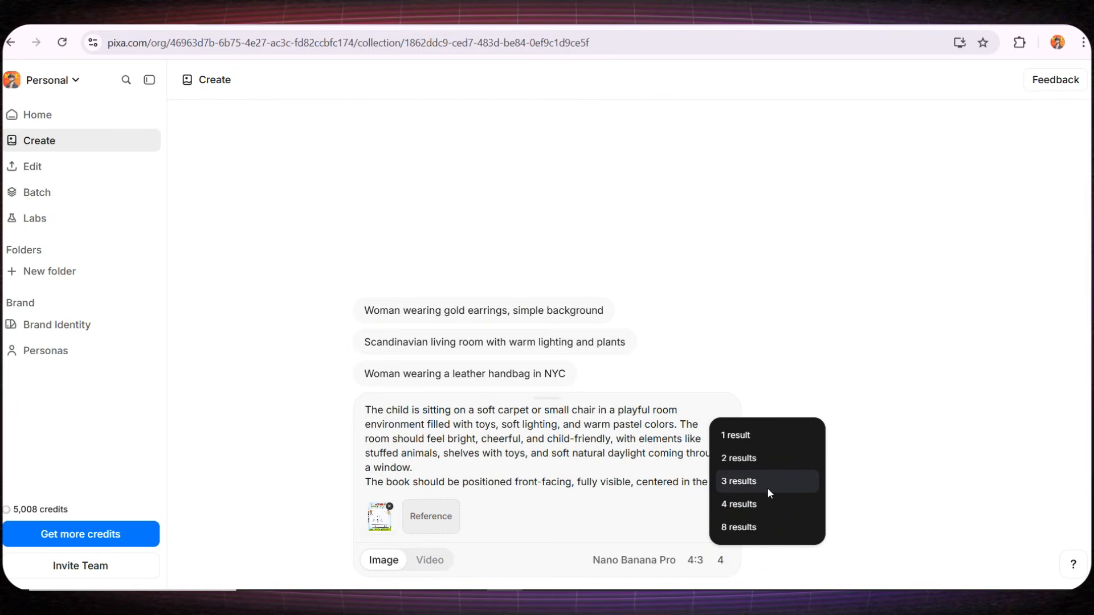
left_click(763, 503)
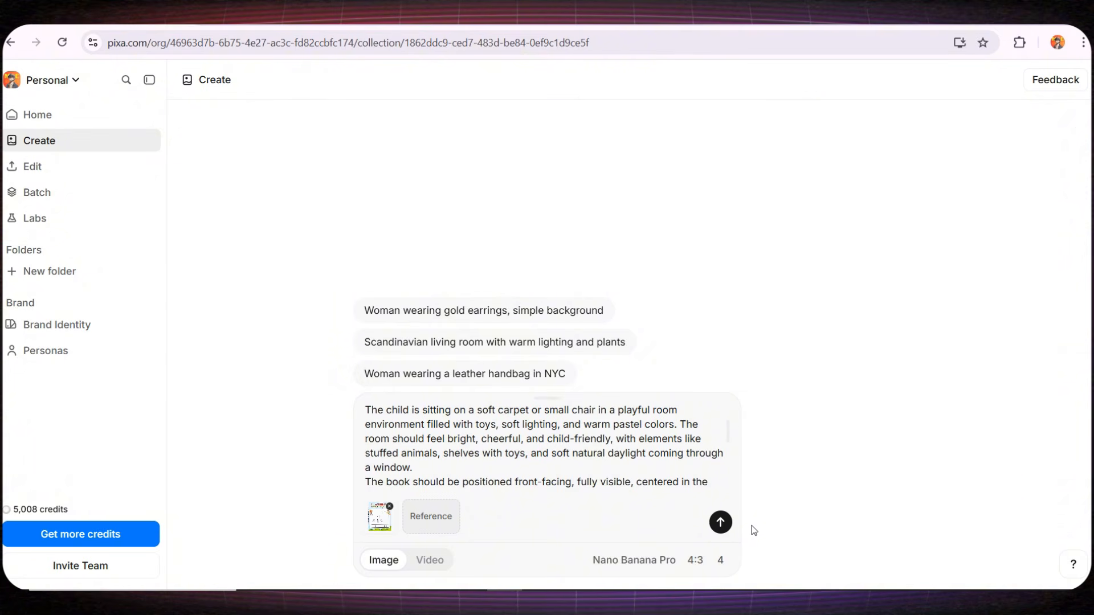
left_click(721, 522)
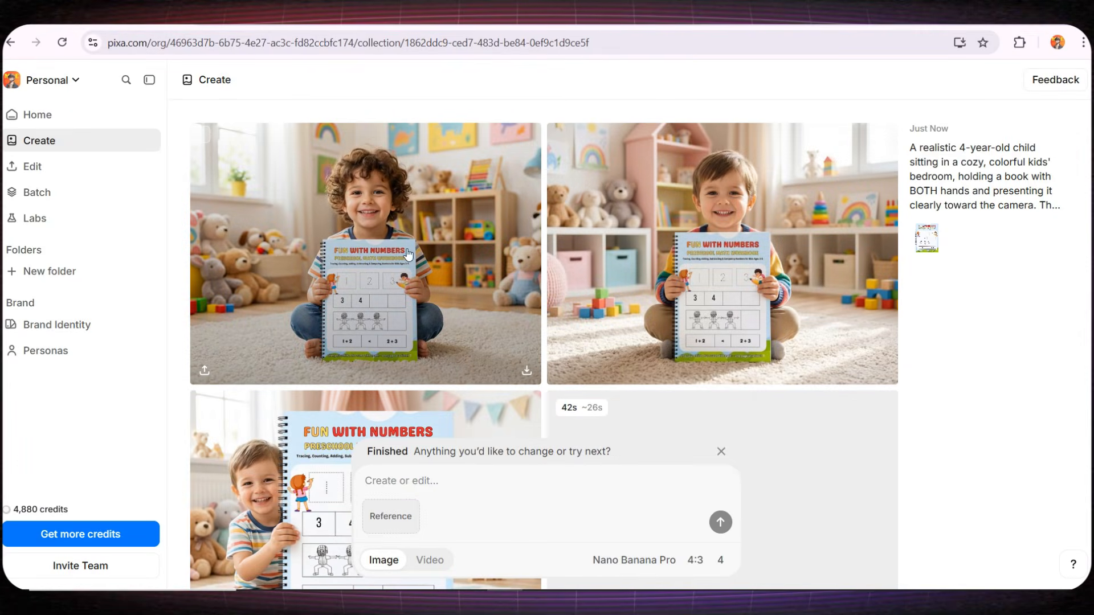
- Compare the generated mockups and open the one of the straight-haired boy sitting in a rainbow sweater
scroll(689, 281, "down", 4)
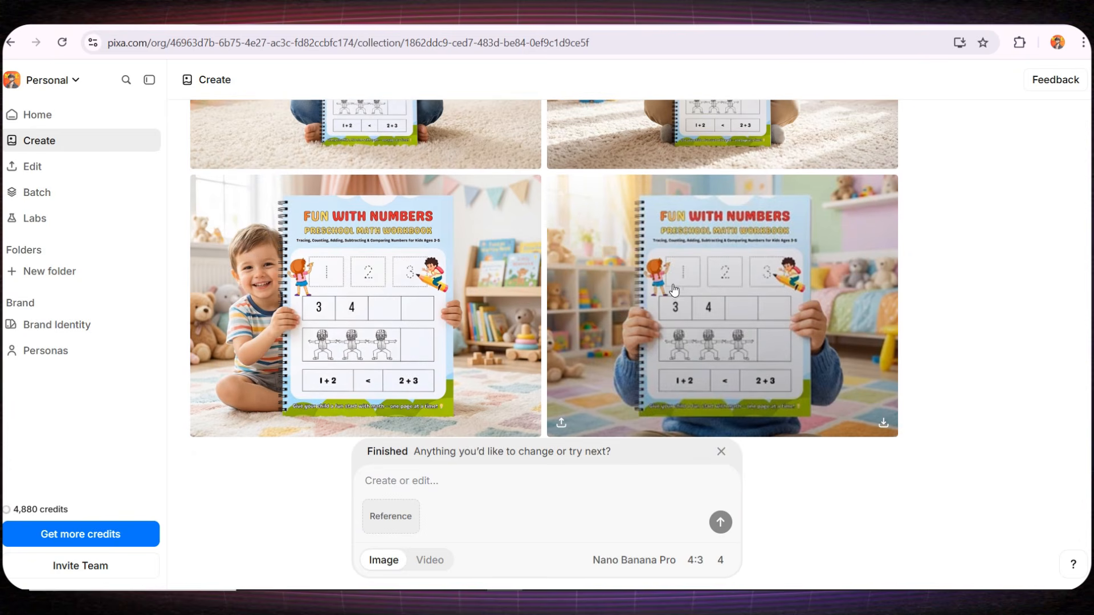
scroll(370, 311, "up", 4)
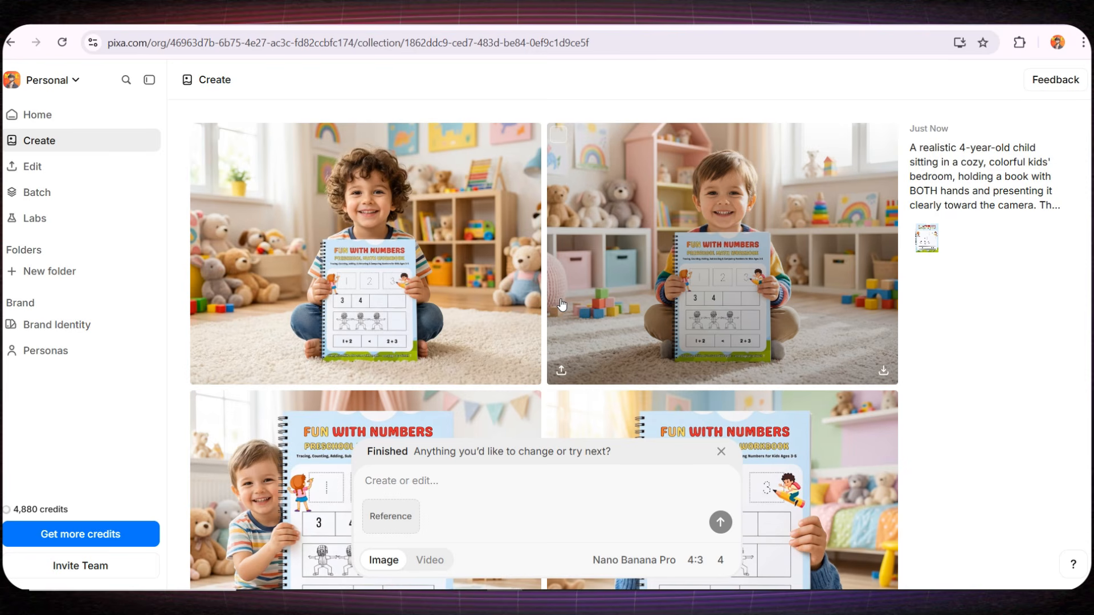
scroll(726, 259, "down", 3)
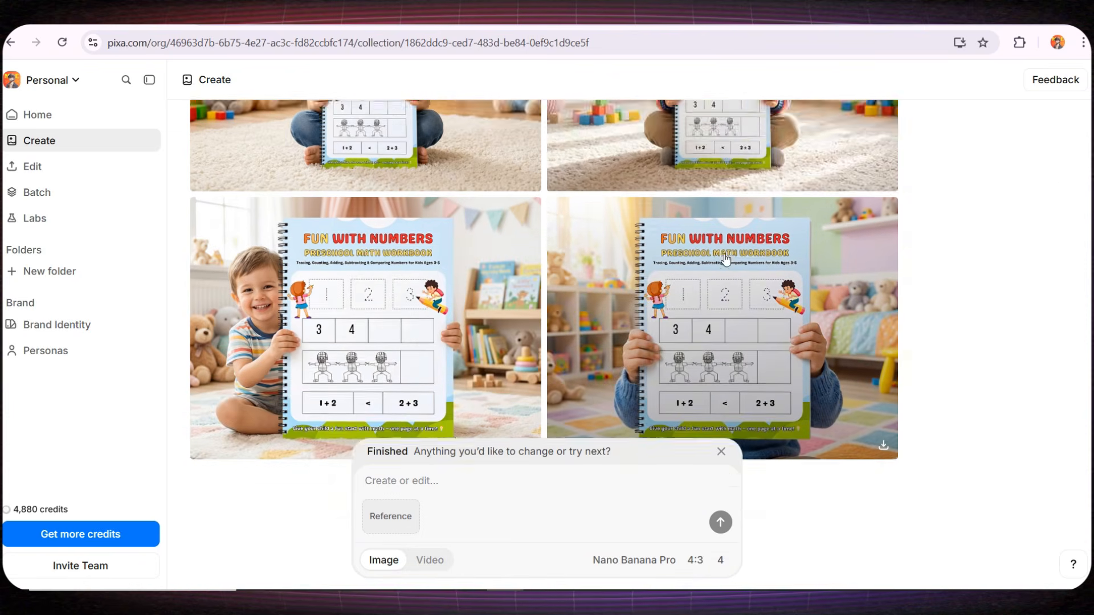
scroll(725, 259, "down", 2)
scroll(401, 288, "up", 5)
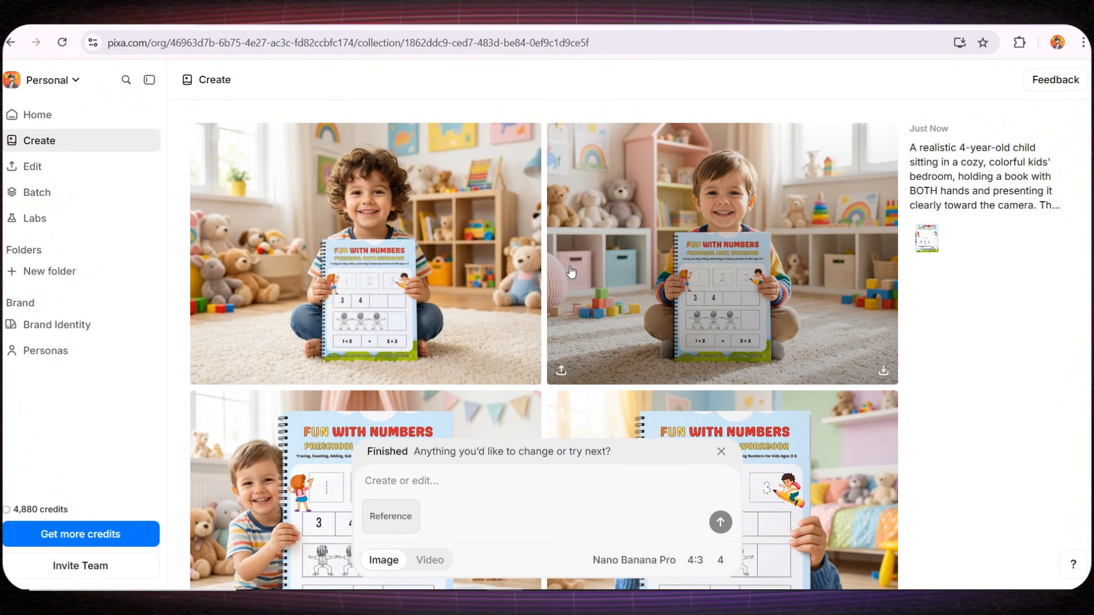
left_click(680, 229)
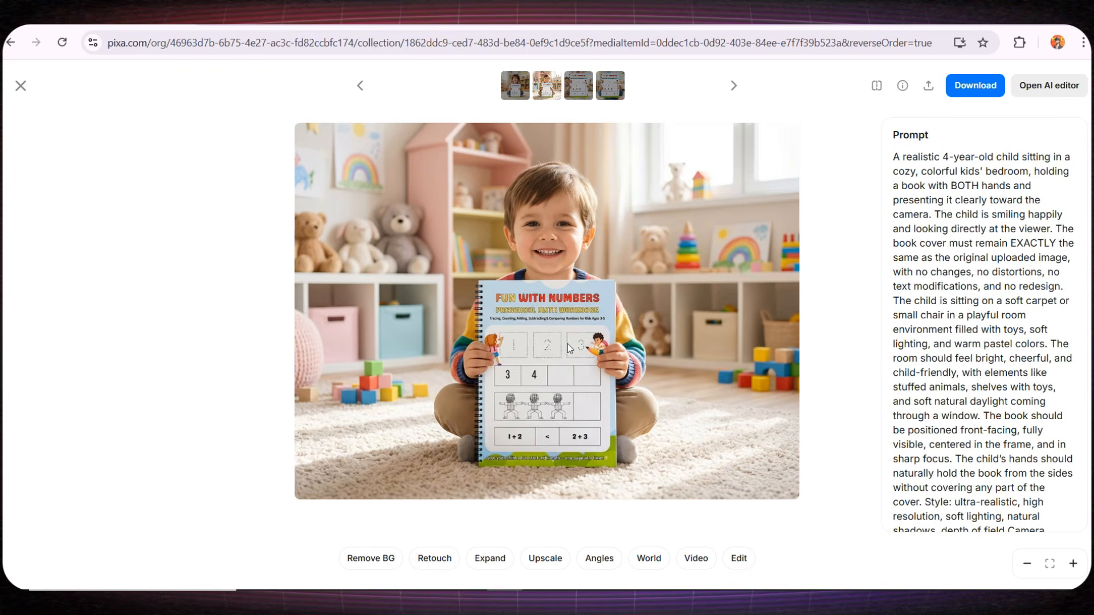
- Remove the image's background and try solid color backgrounds, going from olive green to dark brown
left_click(382, 561)
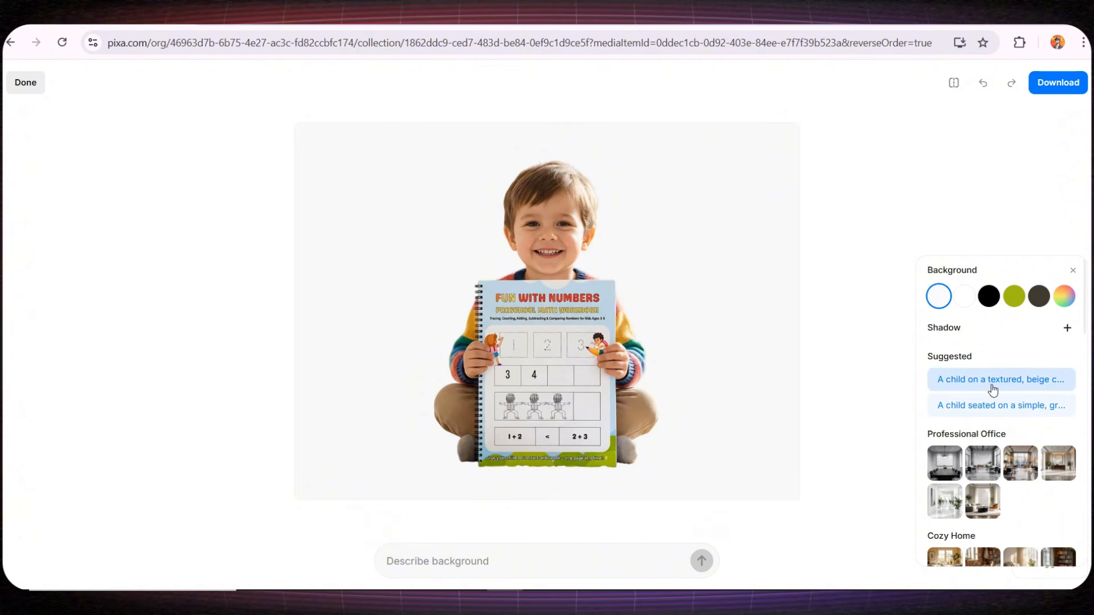
left_click(1019, 300)
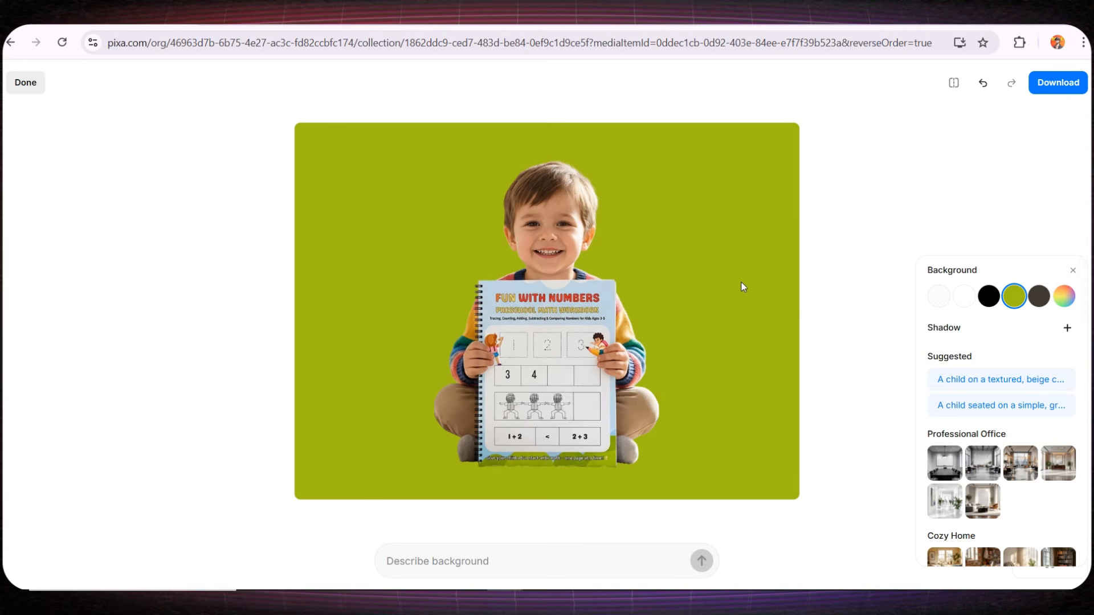
left_click(1070, 307)
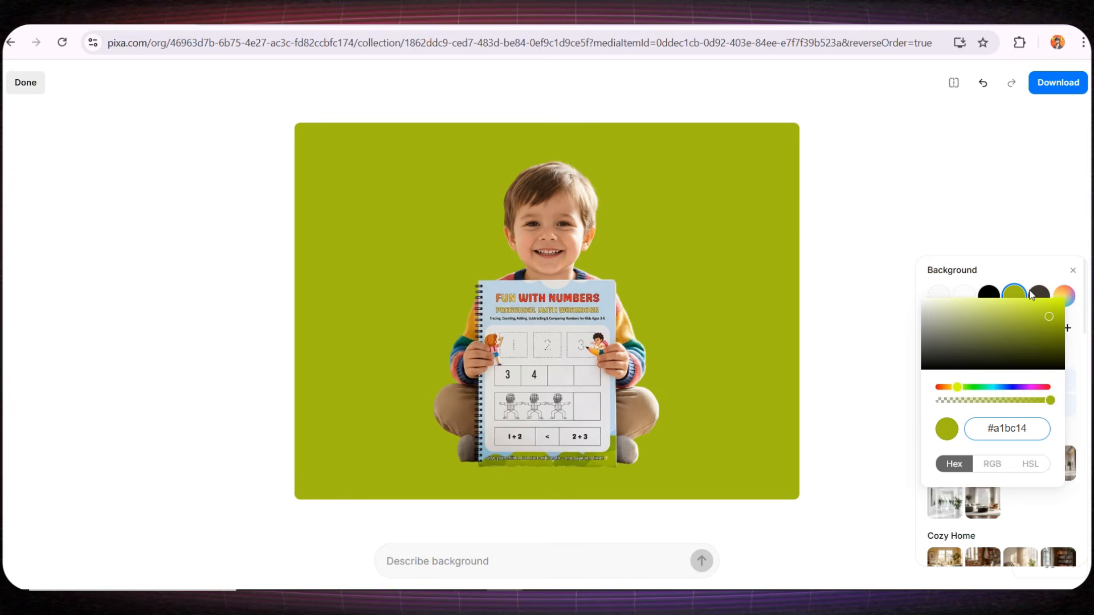
left_click(1034, 295)
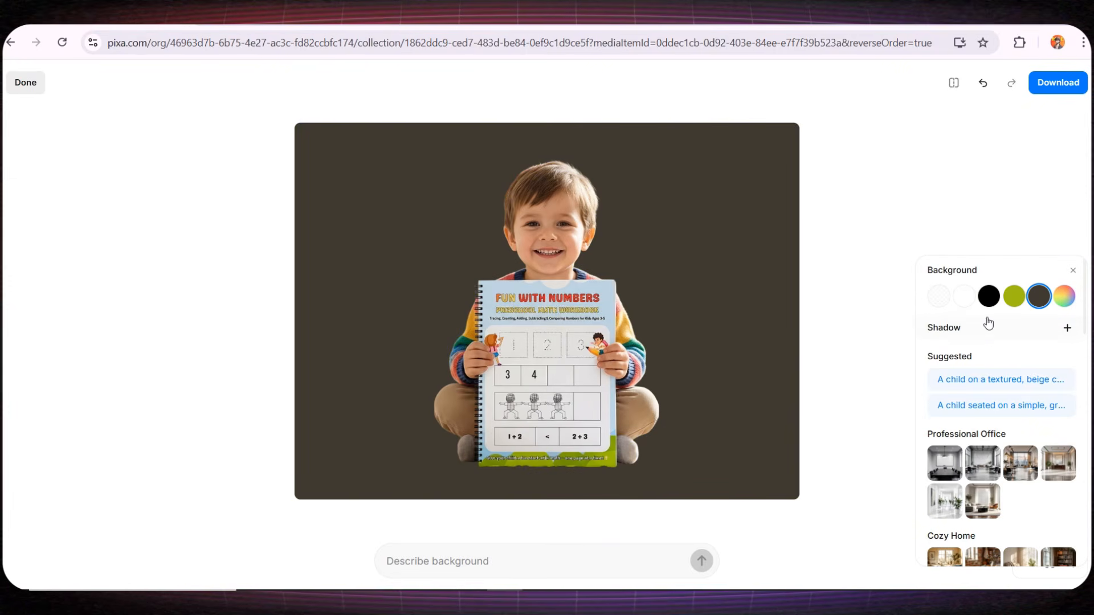
- Browse the preset background scenes, from Cozy Home and Urban Streets down to Casual Lifestyle
scroll(987, 319, "down", 5)
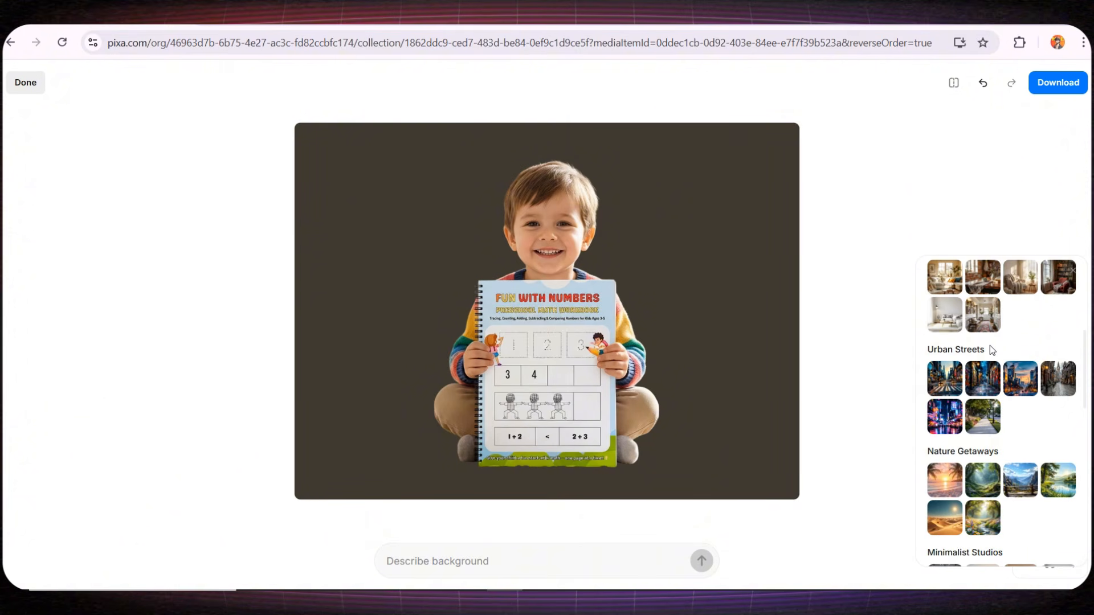
scroll(1004, 393, "down", 3)
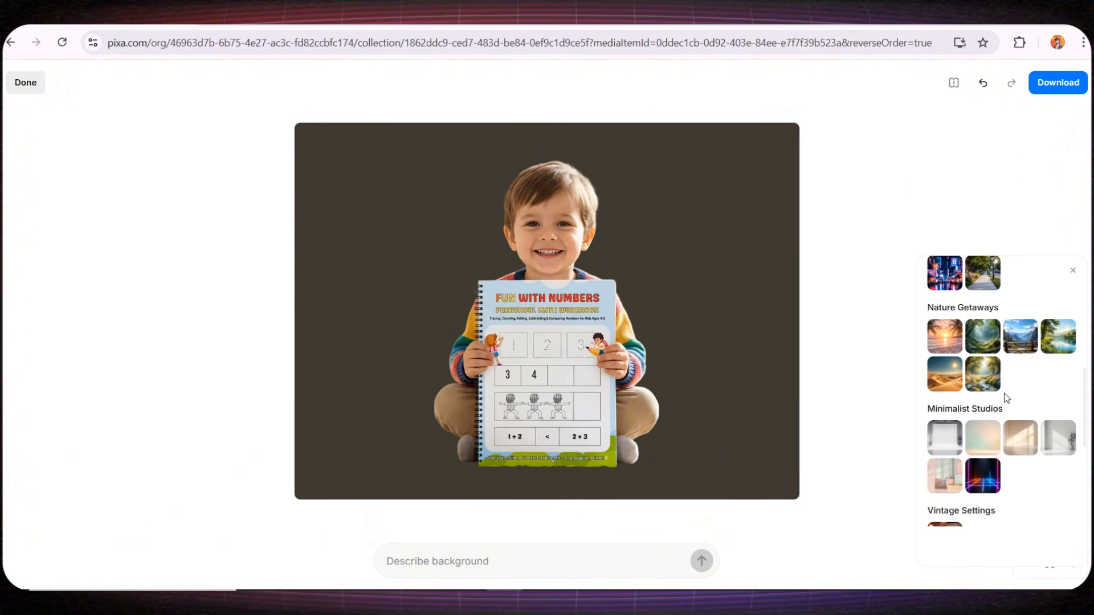
scroll(1004, 393, "down", 1)
scroll(1010, 391, "down", 6)
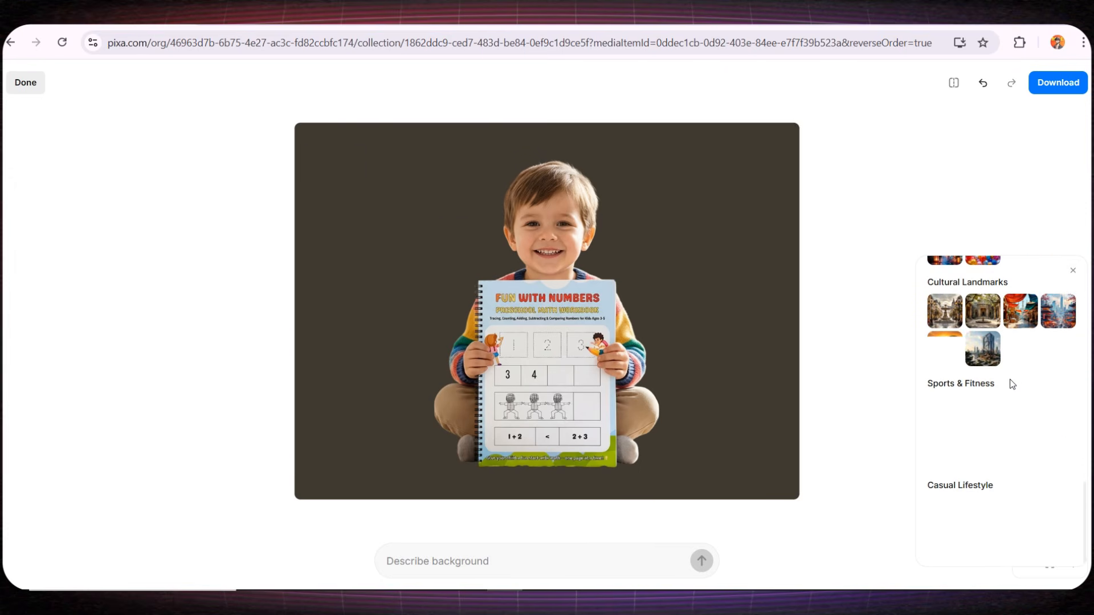
scroll(1007, 376, "up", 5)
scroll(1003, 369, "up", 5)
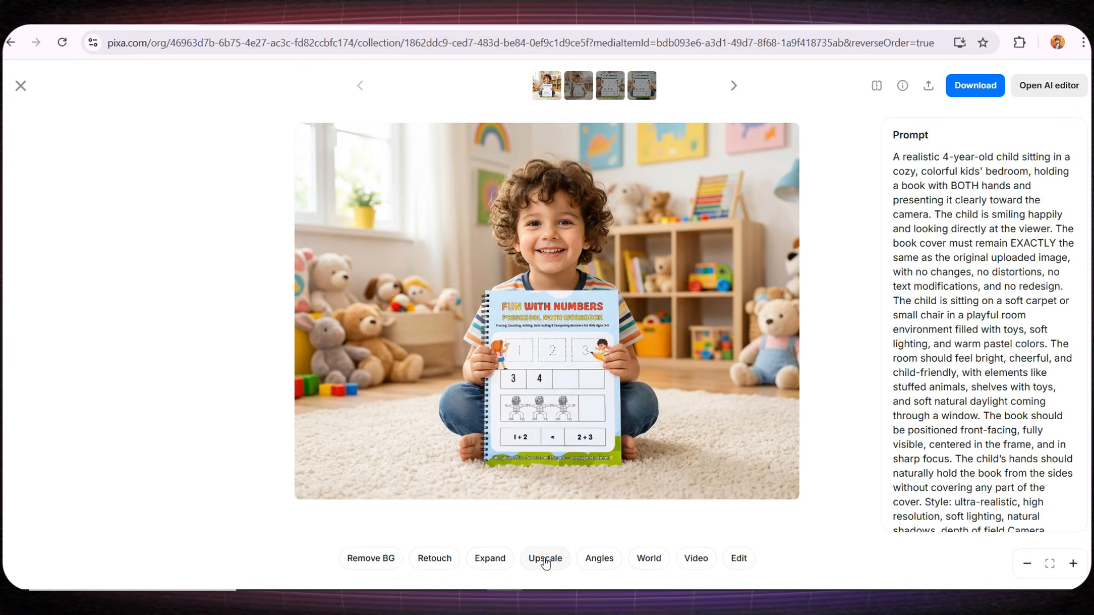
- Change the camera angle of the curly-haired boy's mockup by rotating the view from the front toward a top-down position
left_click(598, 557)
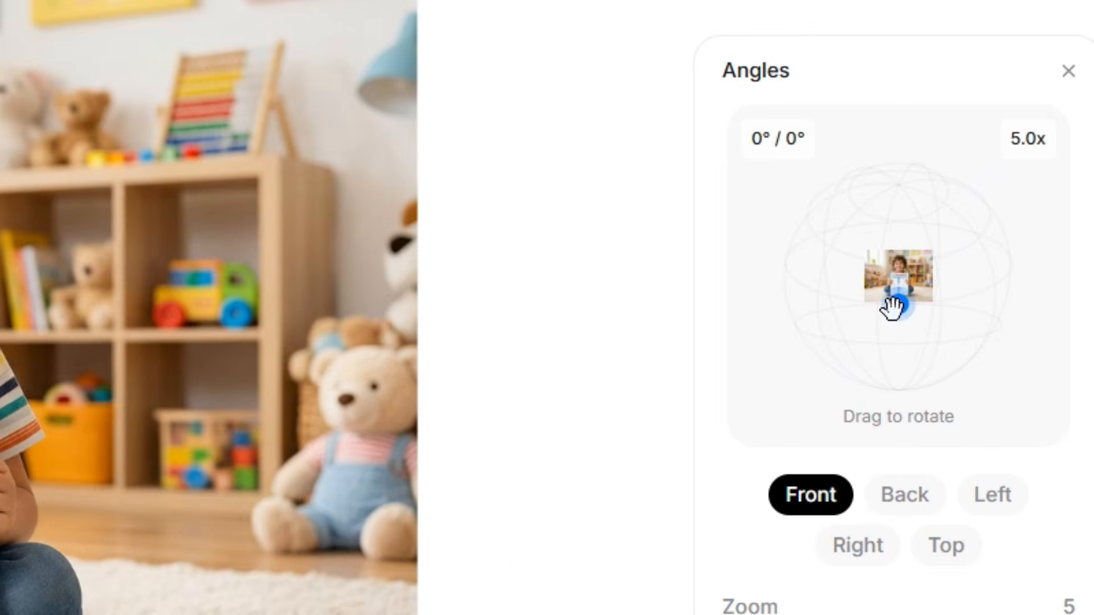
left_click_drag(1001, 285, 989, 277)
left_click_drag(870, 295, 872, 288)
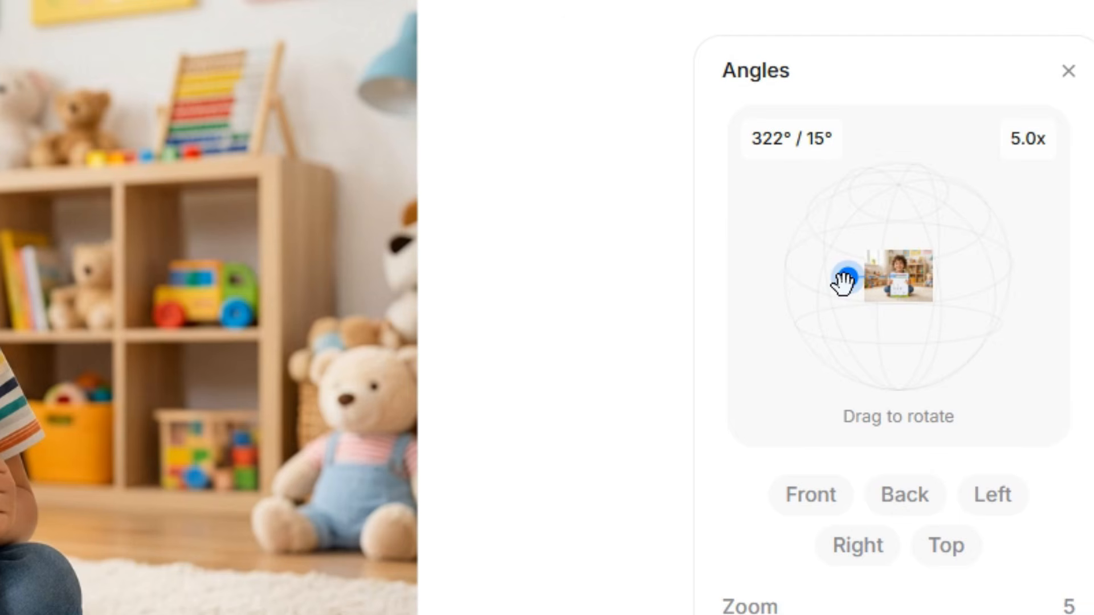
left_click_drag(843, 281, 874, 184)
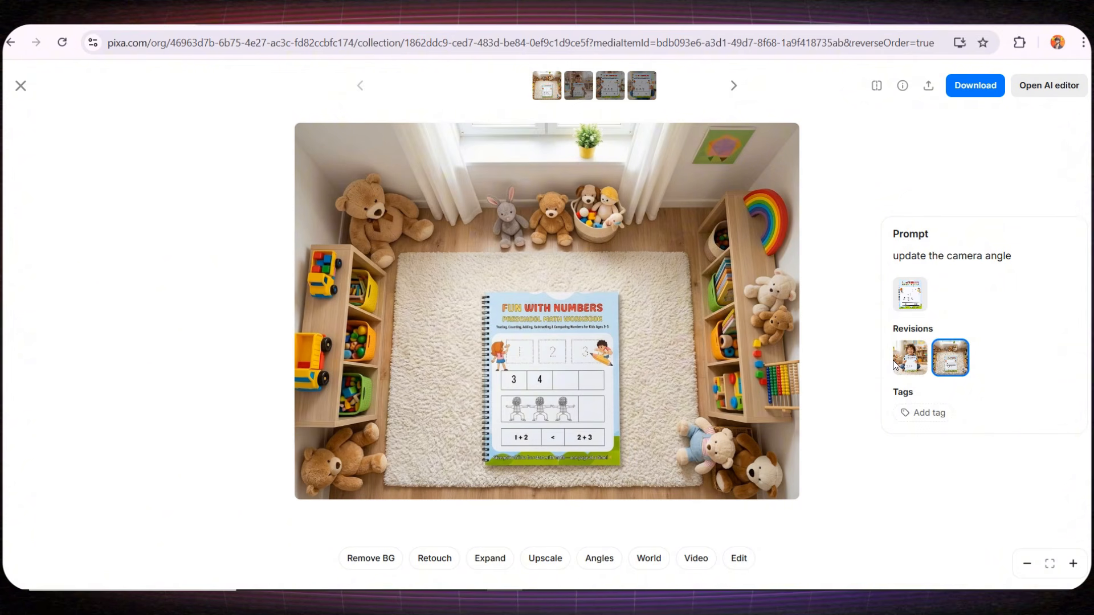
key("Escape")
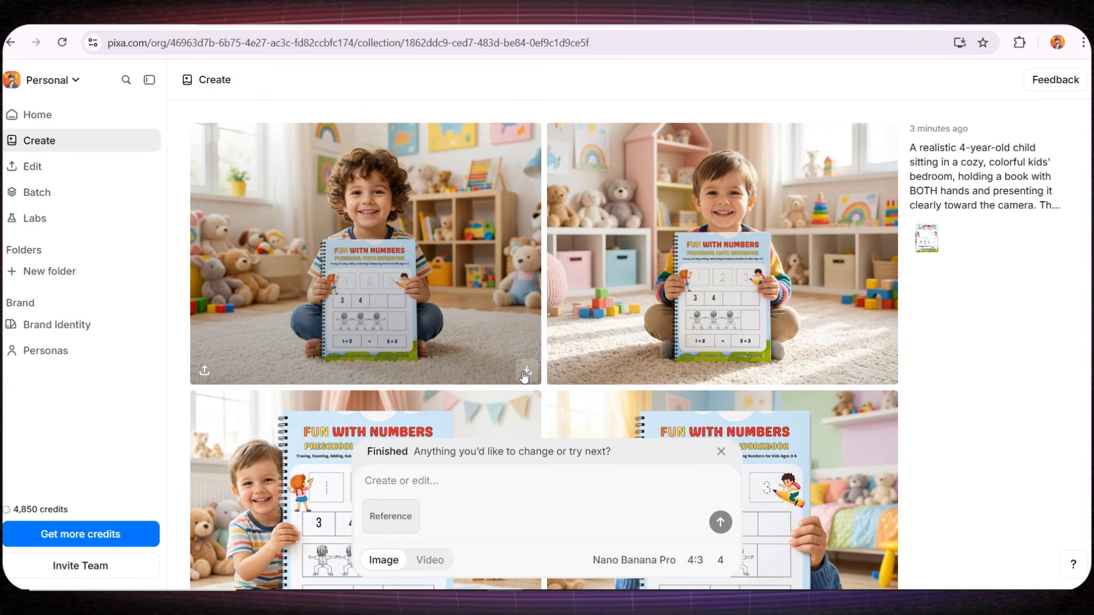
- Download the curly-haired boy's image as an unoptimized PNG and add it as the start frame of a new video
left_click(524, 374)
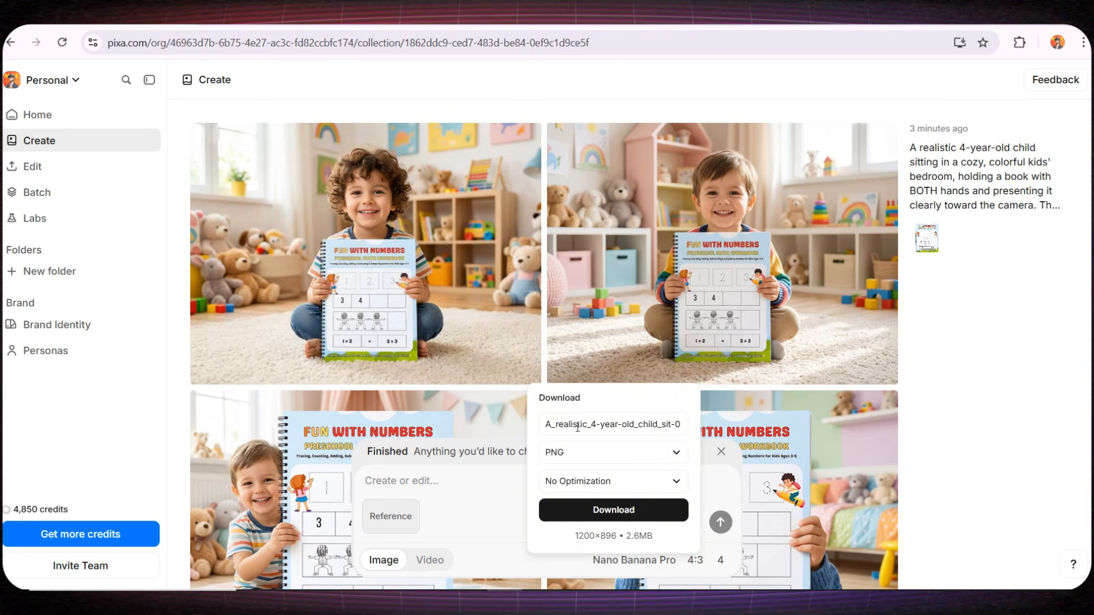
left_click(601, 510)
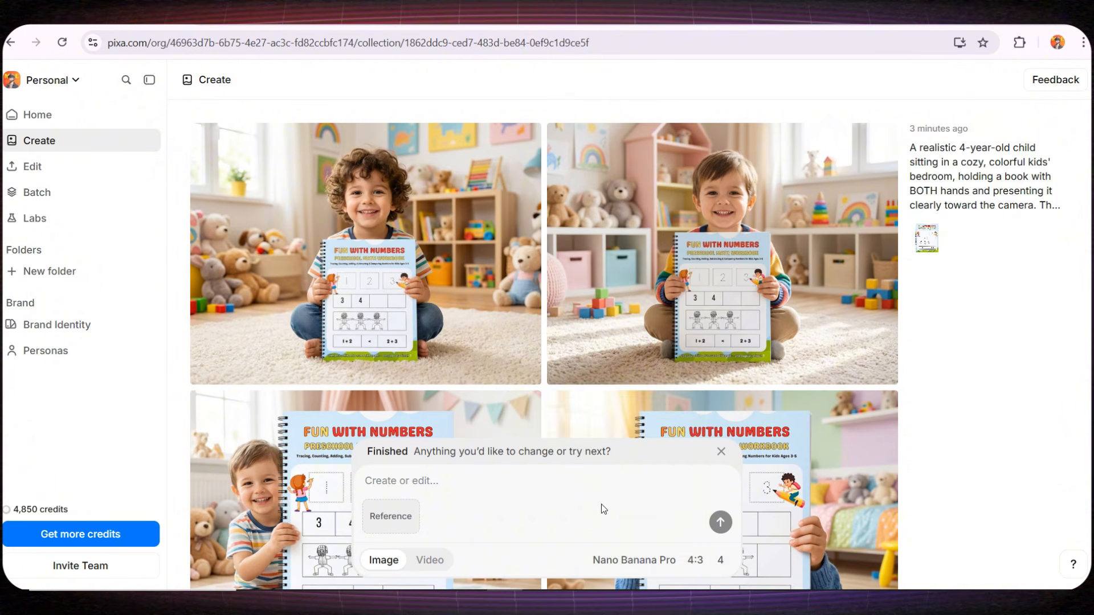
left_click(434, 561)
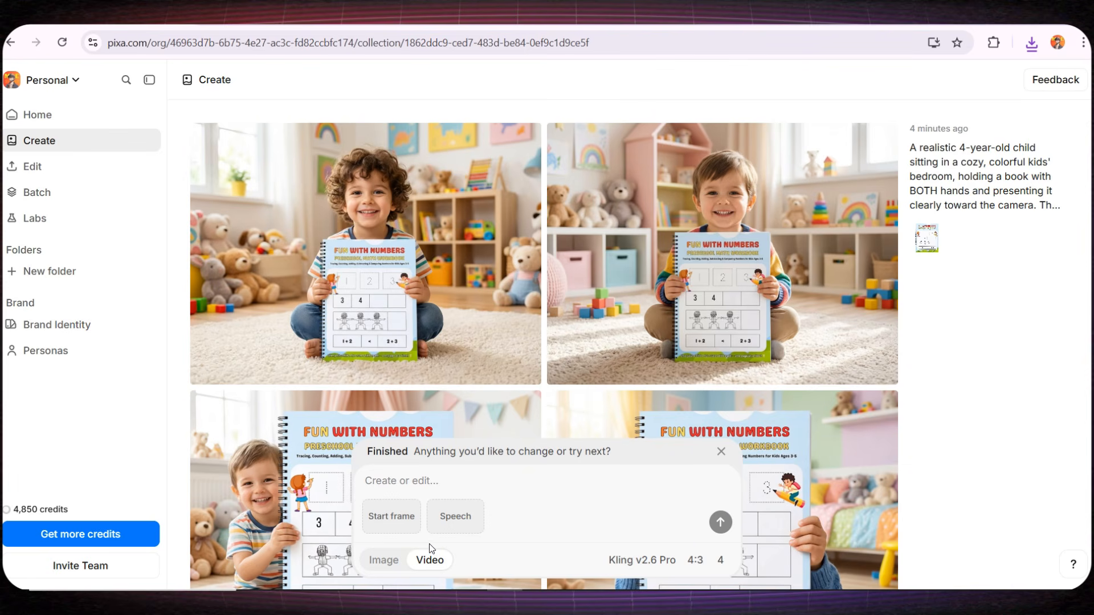
left_click(409, 531)
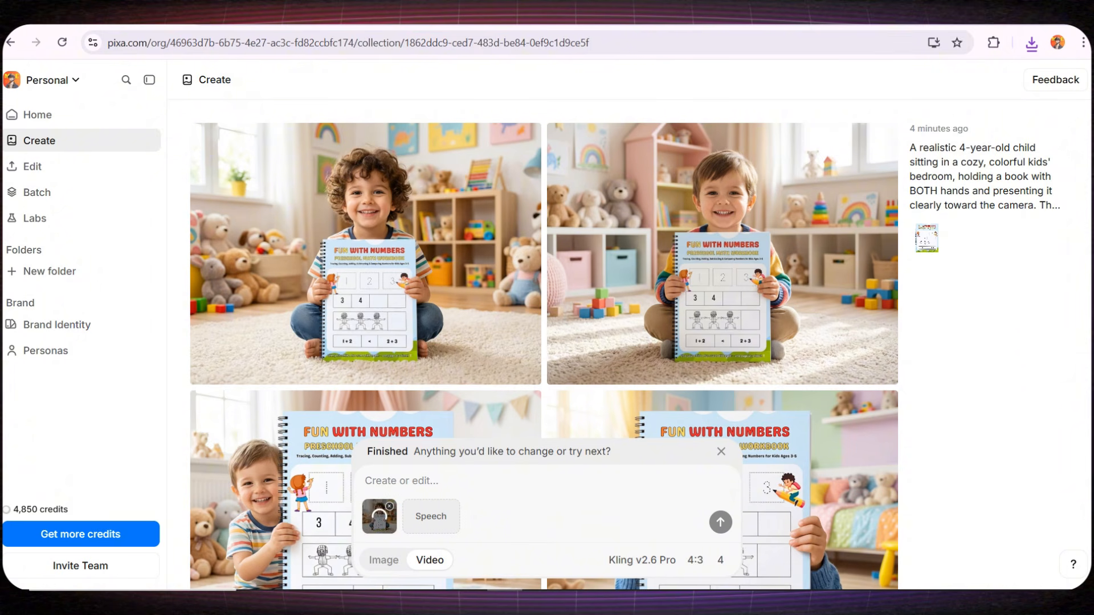
mouse_move(504, 601)
left_click(558, 532)
- Paste the prompt for a 10-second realistic animation of the child saying “Buy this amazing maths book, it helped me a lot.” and review it
left_click(425, 484)
key("ctrl+v")
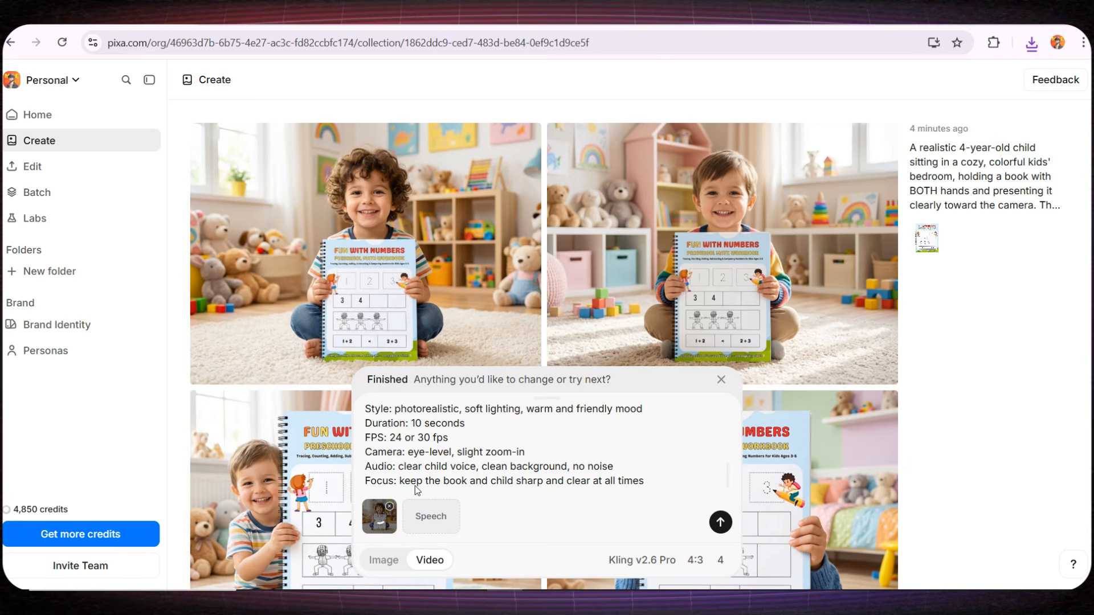
scroll(418, 484, "up", 5)
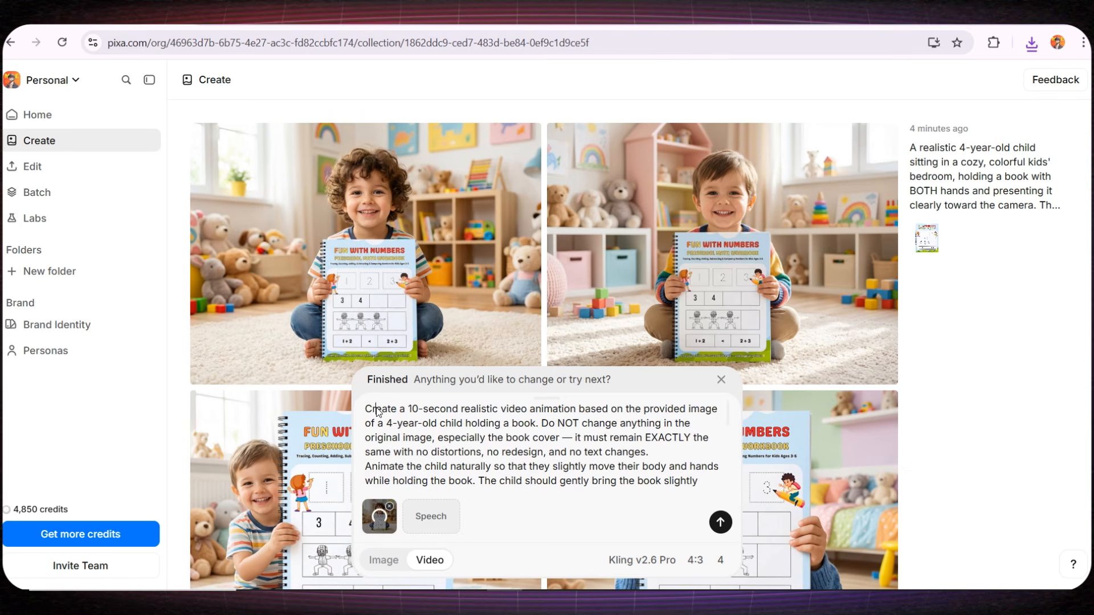
left_click_drag(376, 410, 538, 424)
left_click_drag(443, 437, 565, 443)
scroll(547, 436, "down", 1)
left_click_drag(430, 406, 519, 422)
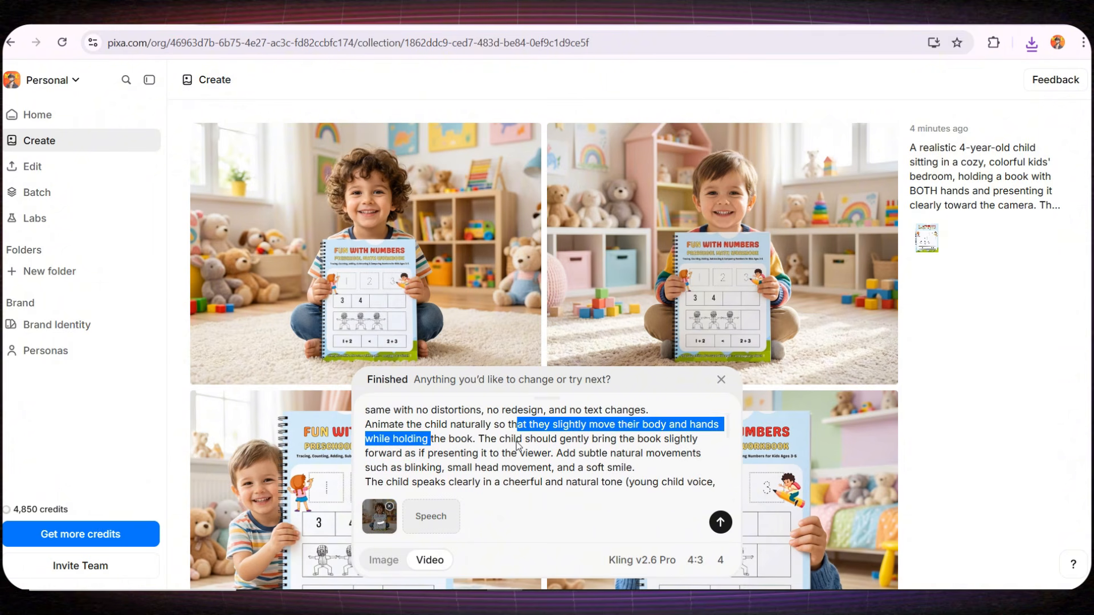
scroll(518, 445, "down", 2)
scroll(517, 445, "up", 1)
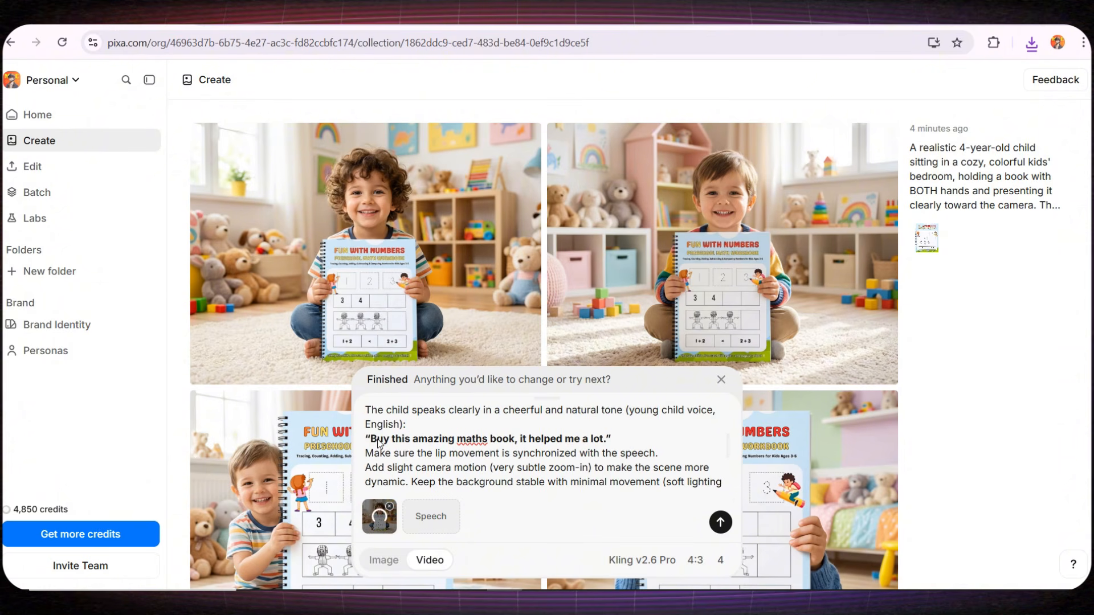
left_click_drag(372, 441, 607, 444)
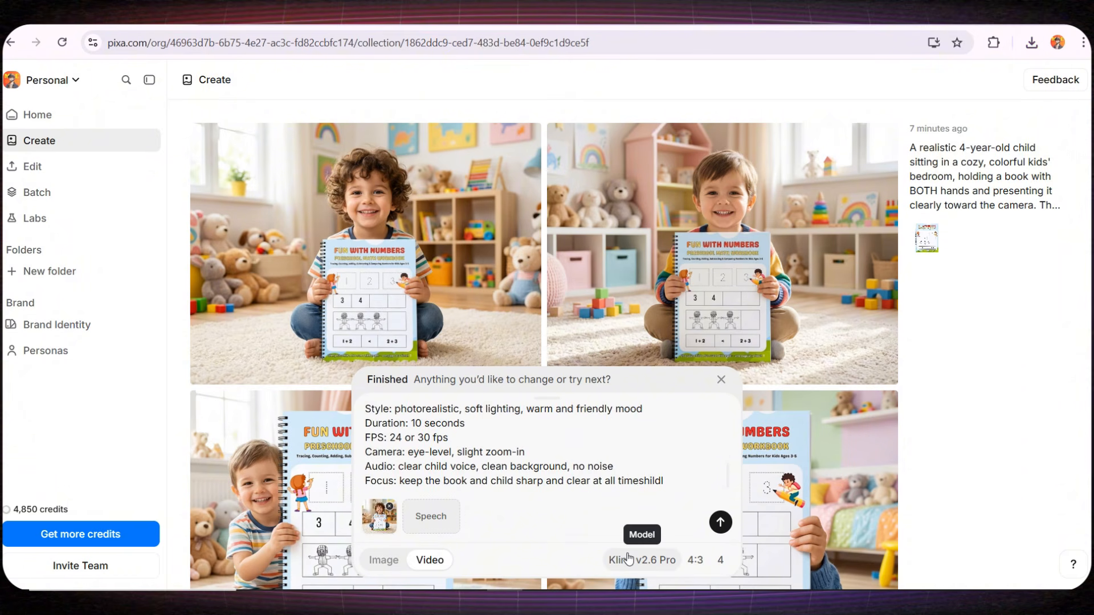
- Set the video model to Kling v3.0 Pro with a 10s duration and audio on
left_click(627, 558)
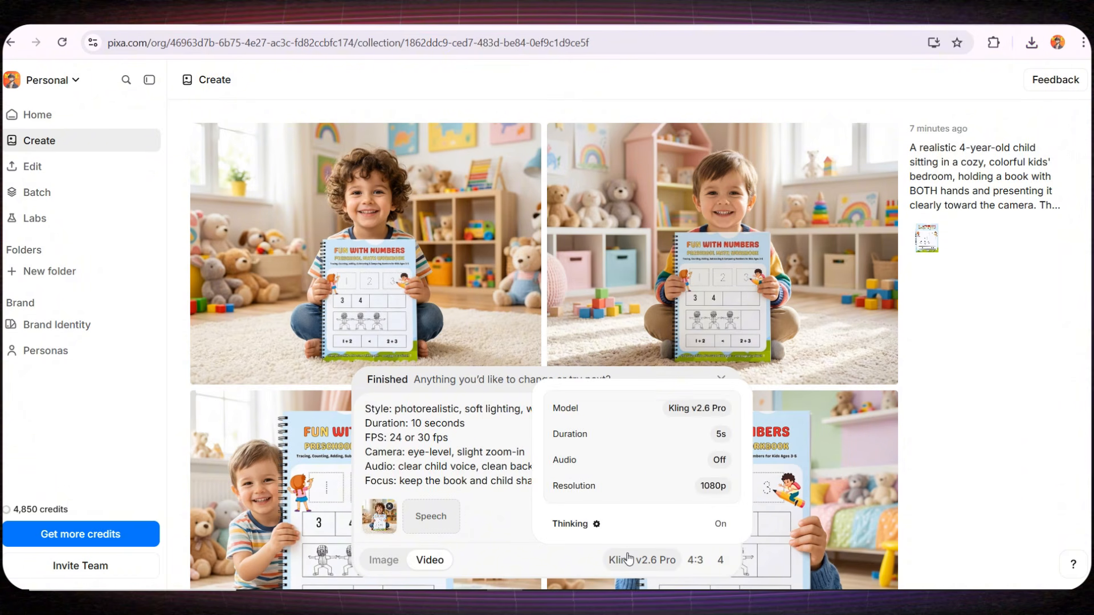
left_click(686, 409)
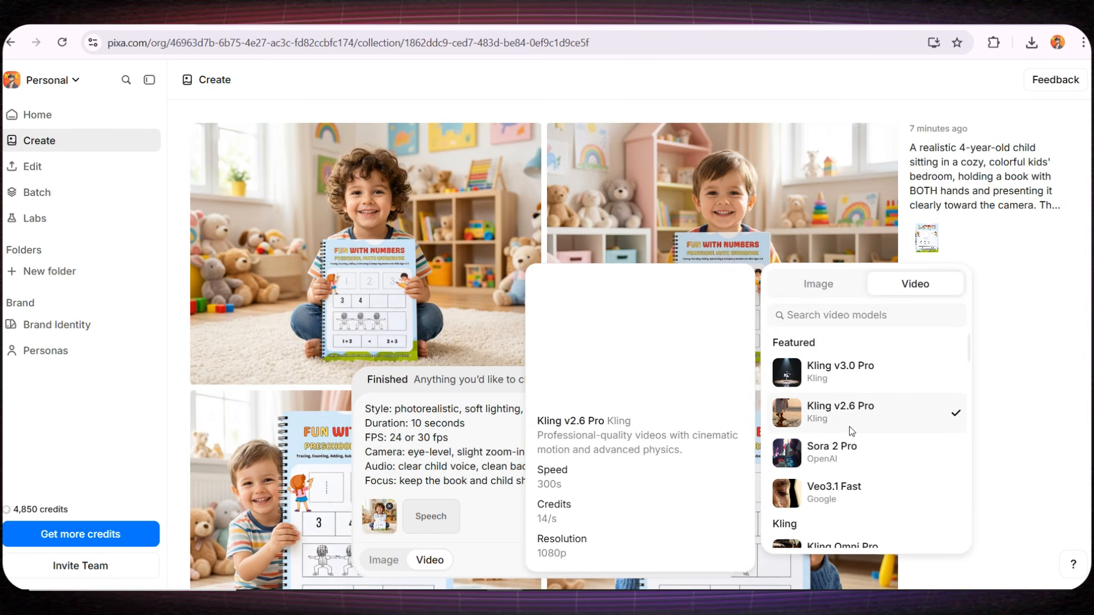
left_click(857, 374)
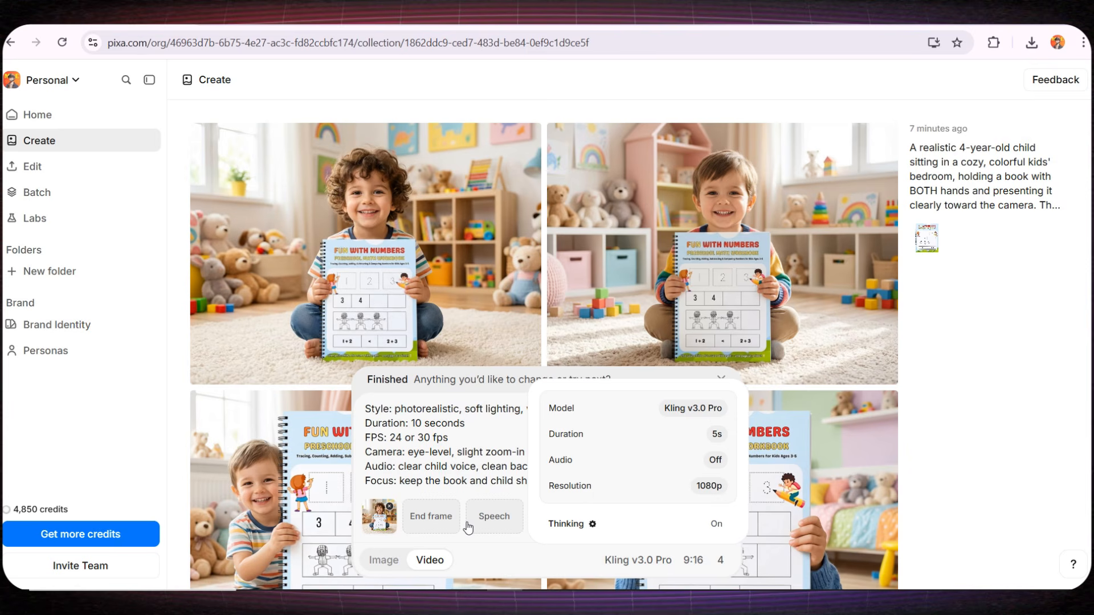
left_click(716, 435)
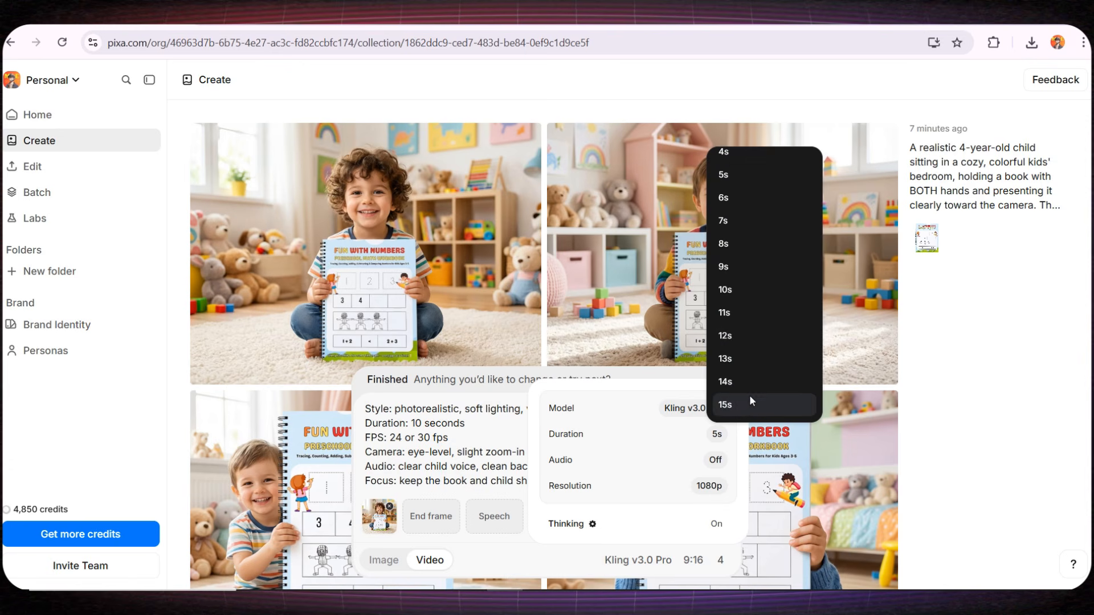
left_click(749, 288)
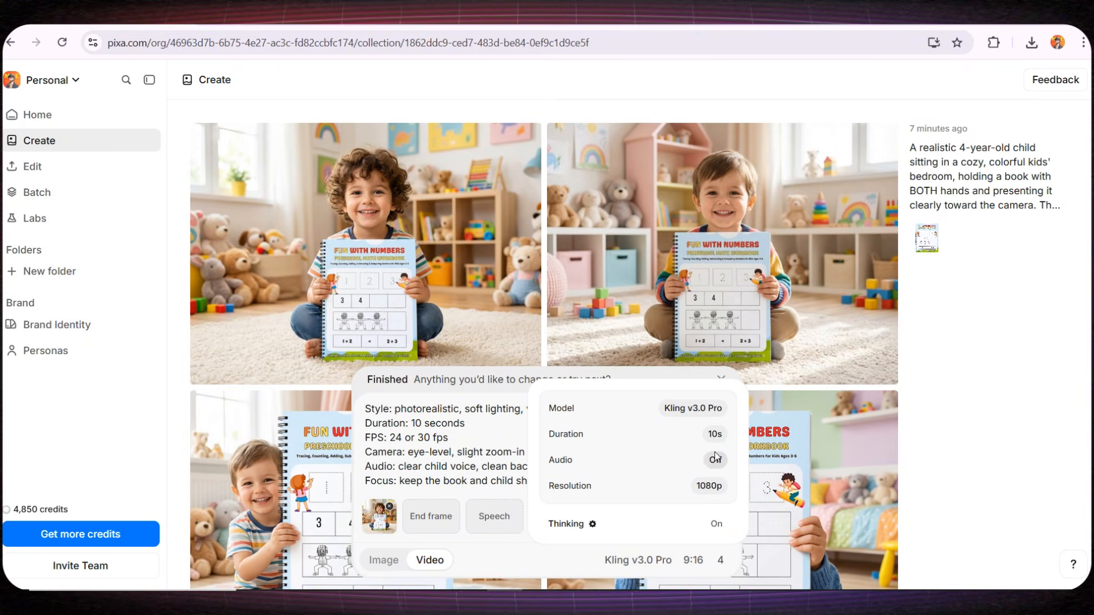
left_click(714, 459)
left_click(713, 462)
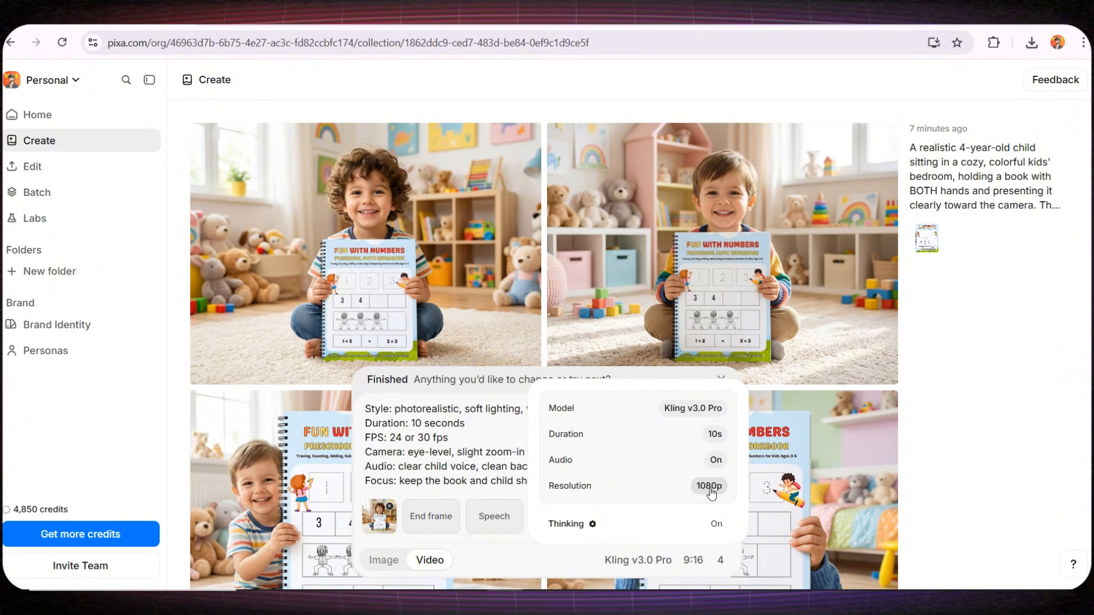
- Set the video's aspect ratio to 1:1 with 4 results and generate the videos
left_click(693, 560)
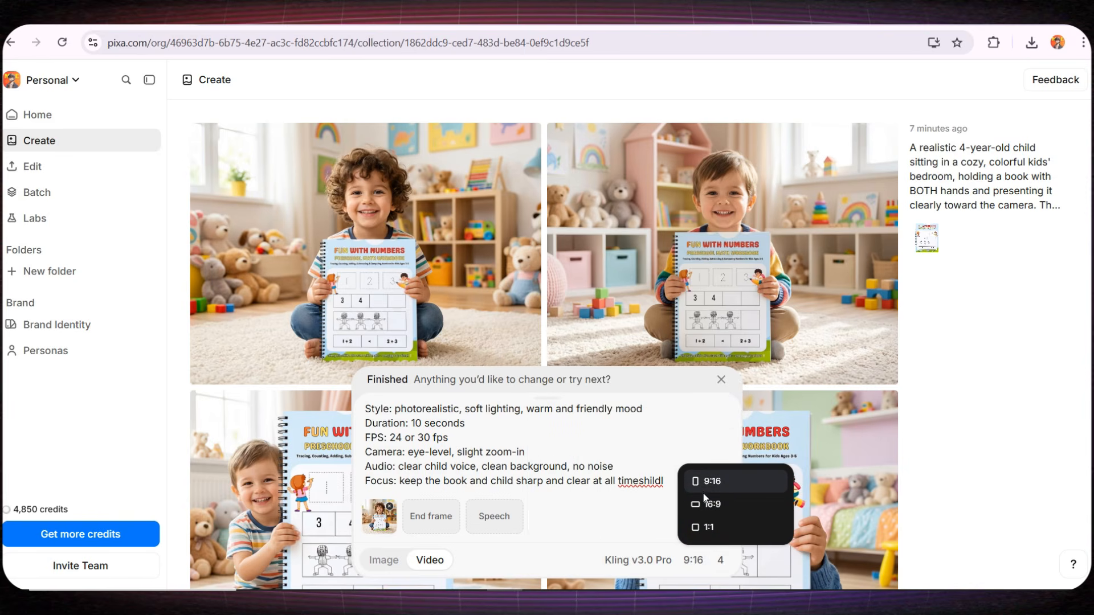
left_click(706, 525)
left_click(719, 561)
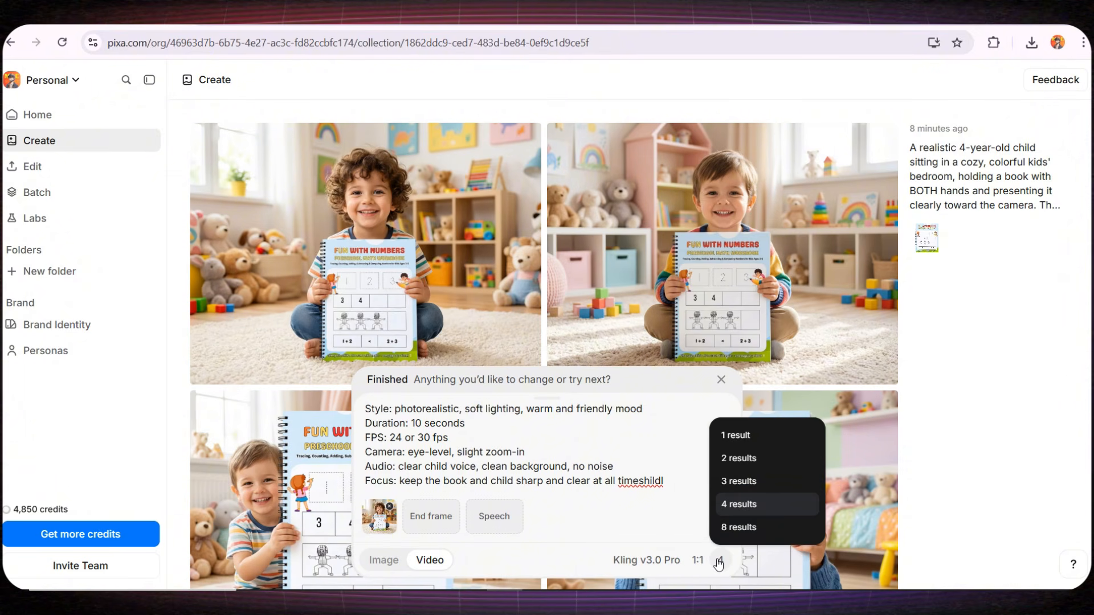
left_click(752, 505)
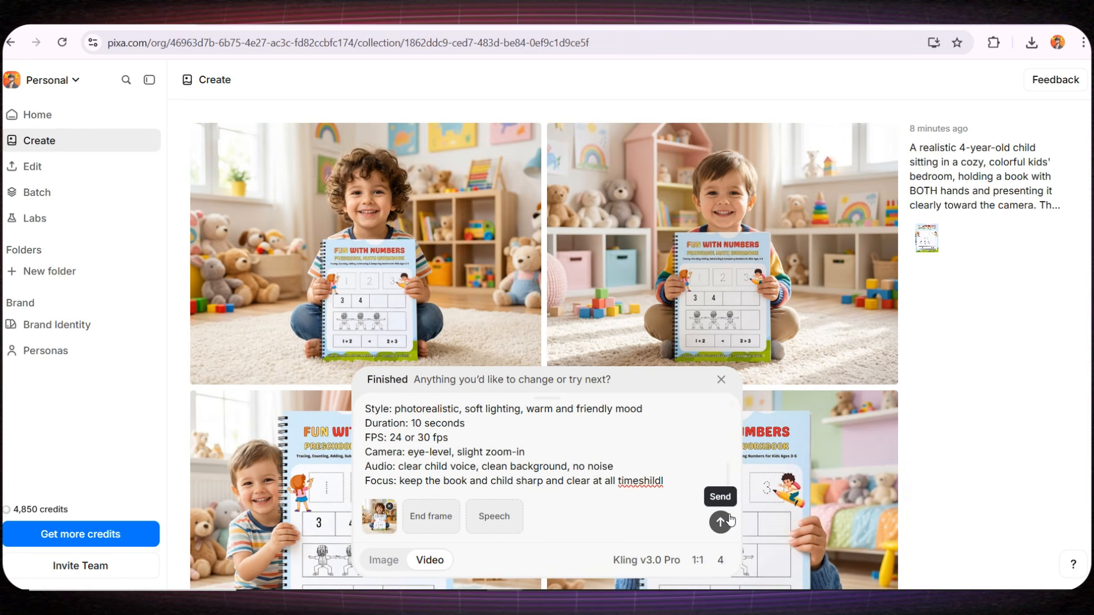
left_click(719, 519)
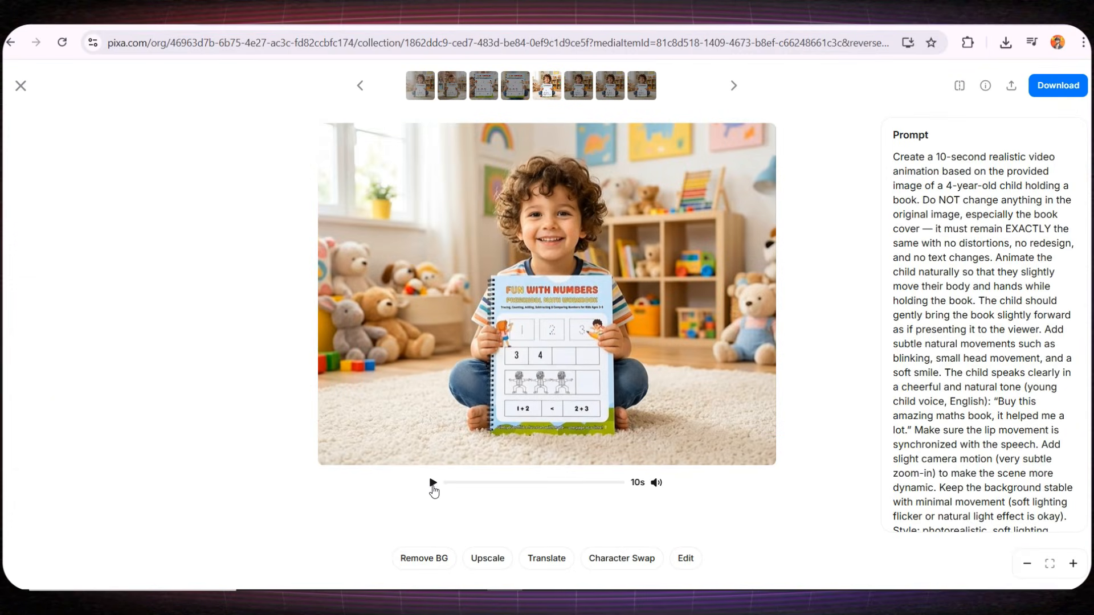
- Play the generated video and look through the languages offered for translating its audio, from English down to Czech
left_click(433, 482)
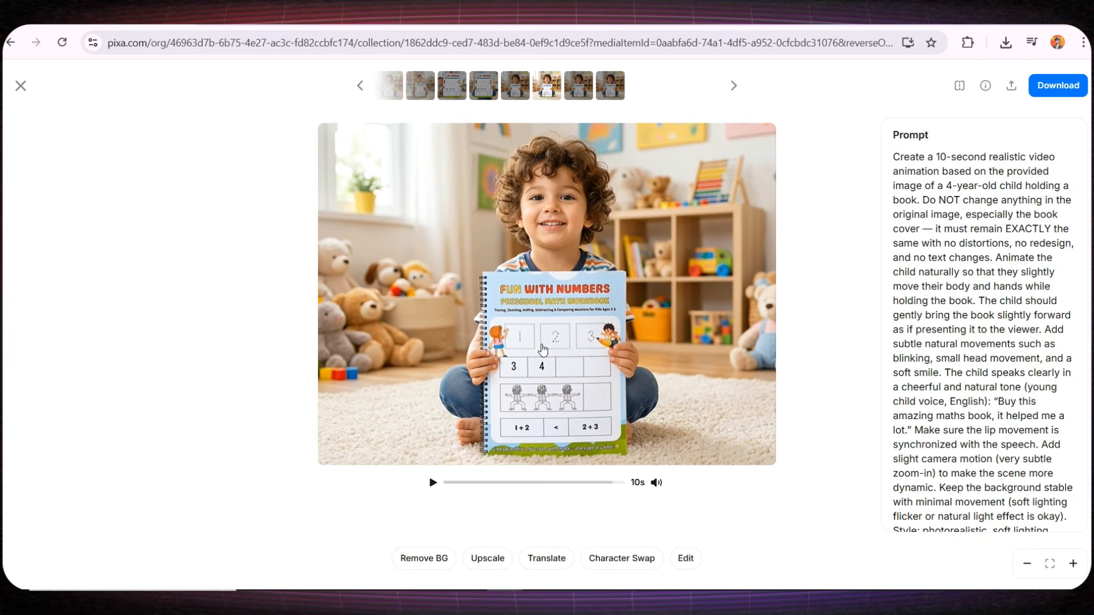
left_click(545, 558)
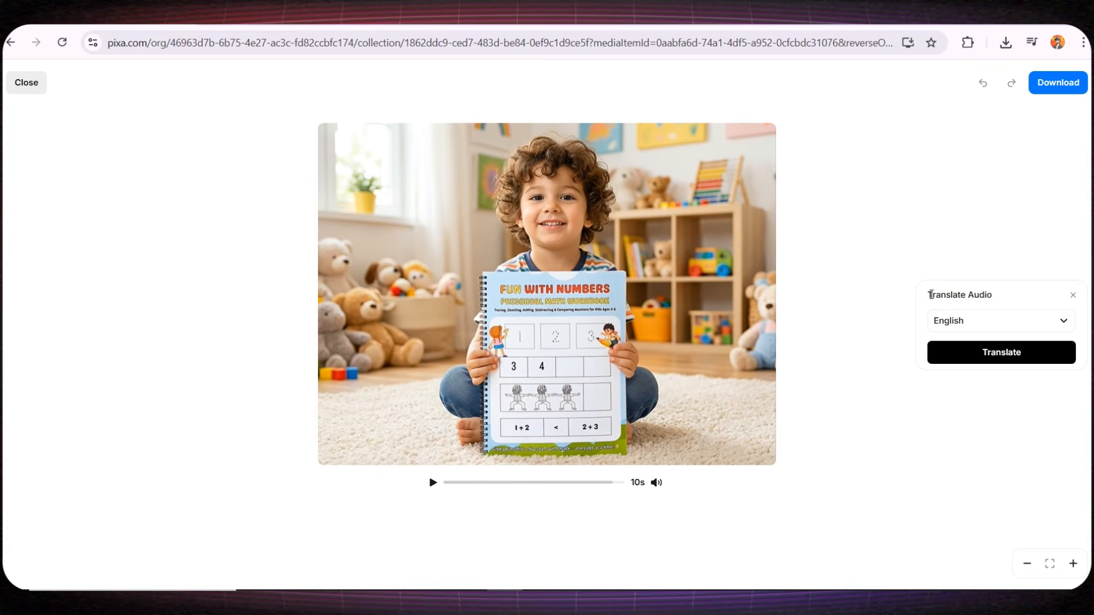
left_click_drag(932, 295, 1000, 295)
left_click(1015, 321)
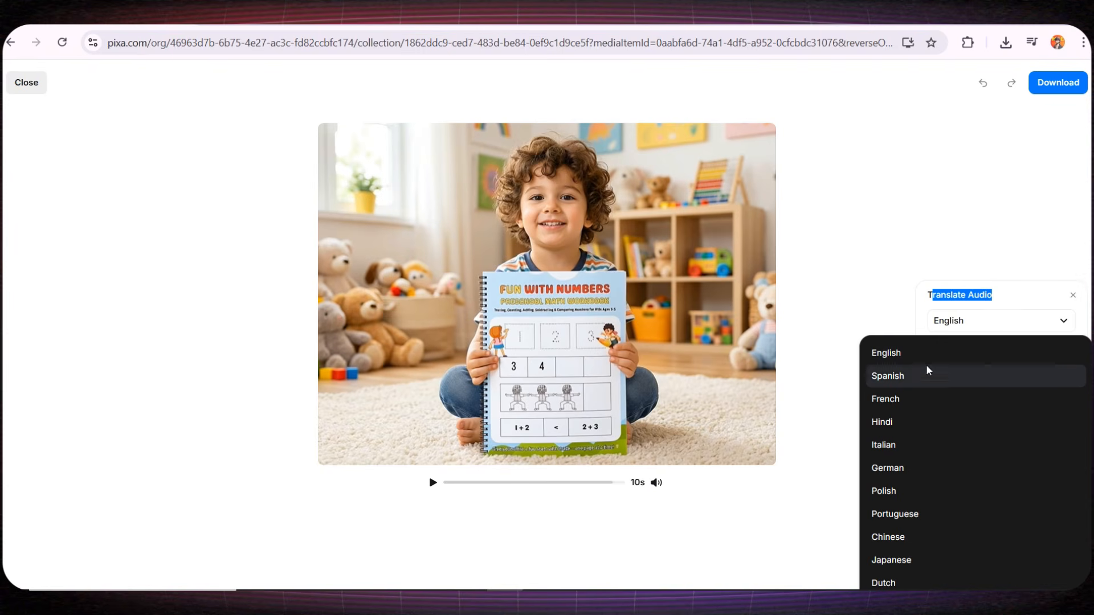
scroll(885, 498, "down", 3)
scroll(928, 379, "down", 5)
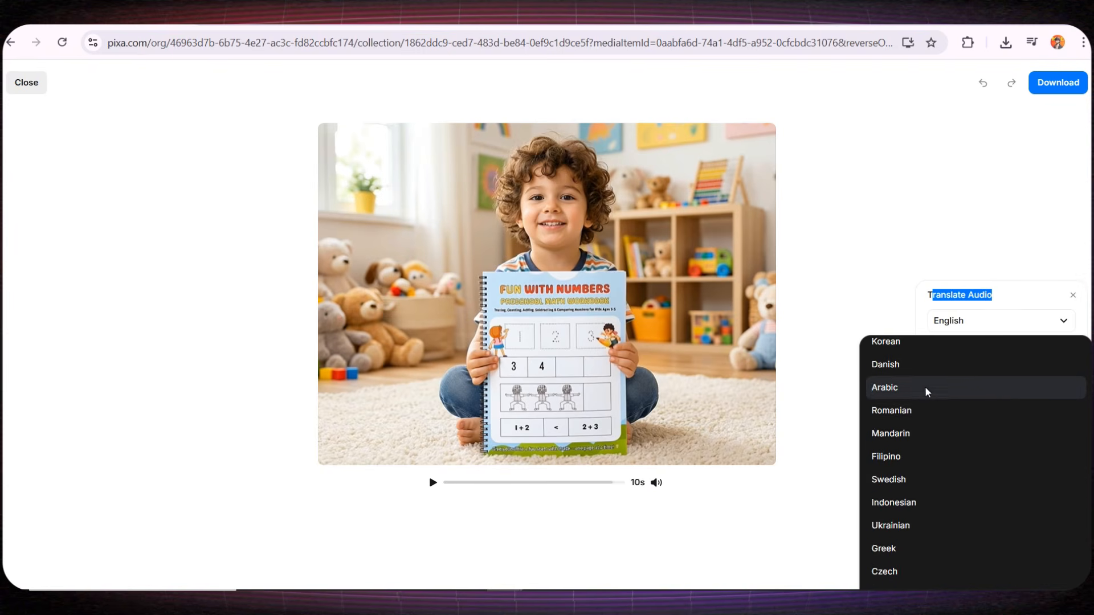
left_click(814, 491)
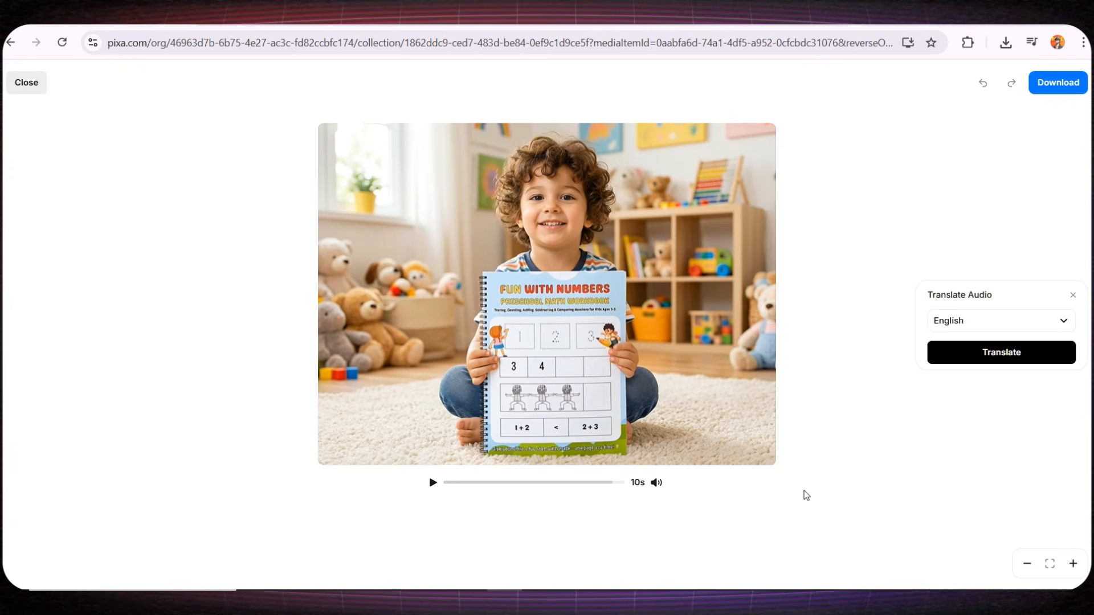
left_click(27, 86)
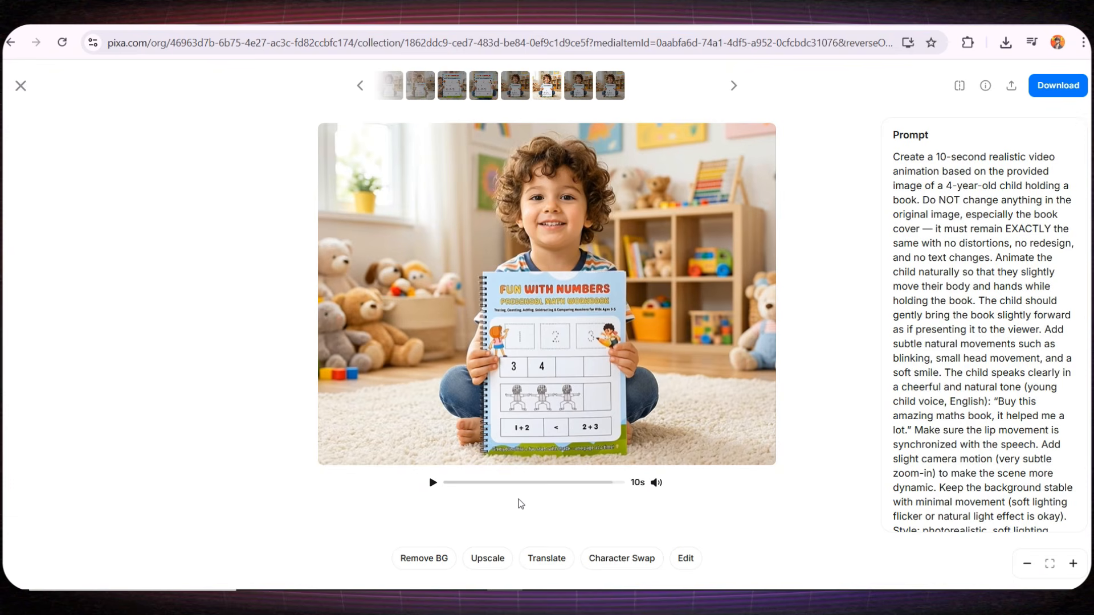
- Examine the Character Swap and Edit tools available for the generated video
left_click(605, 560)
left_click(685, 558)
left_click(397, 484)
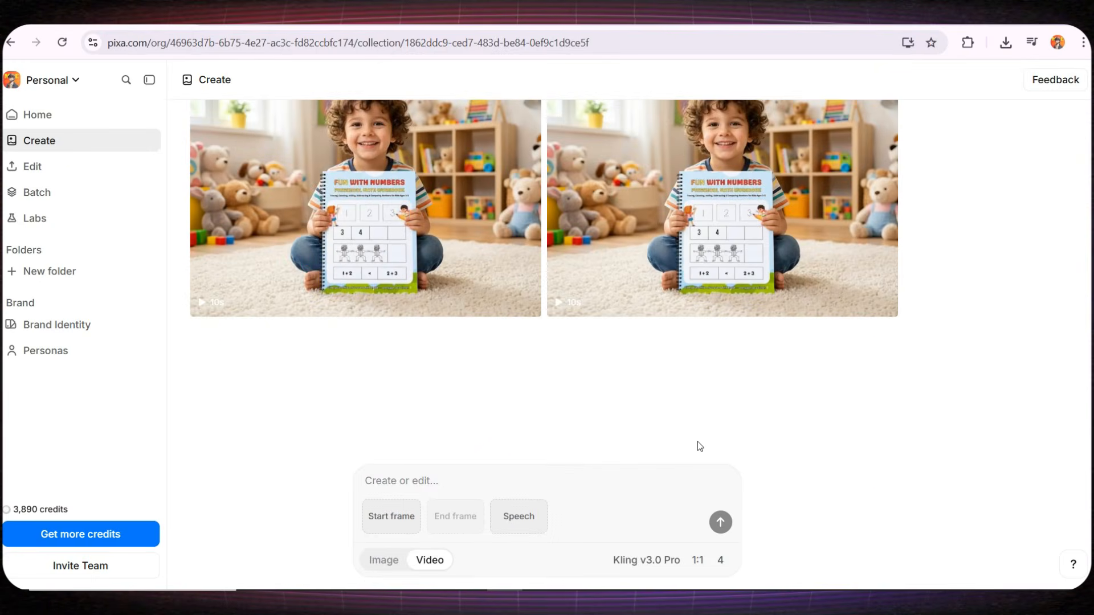
- Switch to image creation, add the bracelet photo as reference and paste the prompt for a 4-year-old girl wearing it in a cozy bedroom
left_click(383, 559)
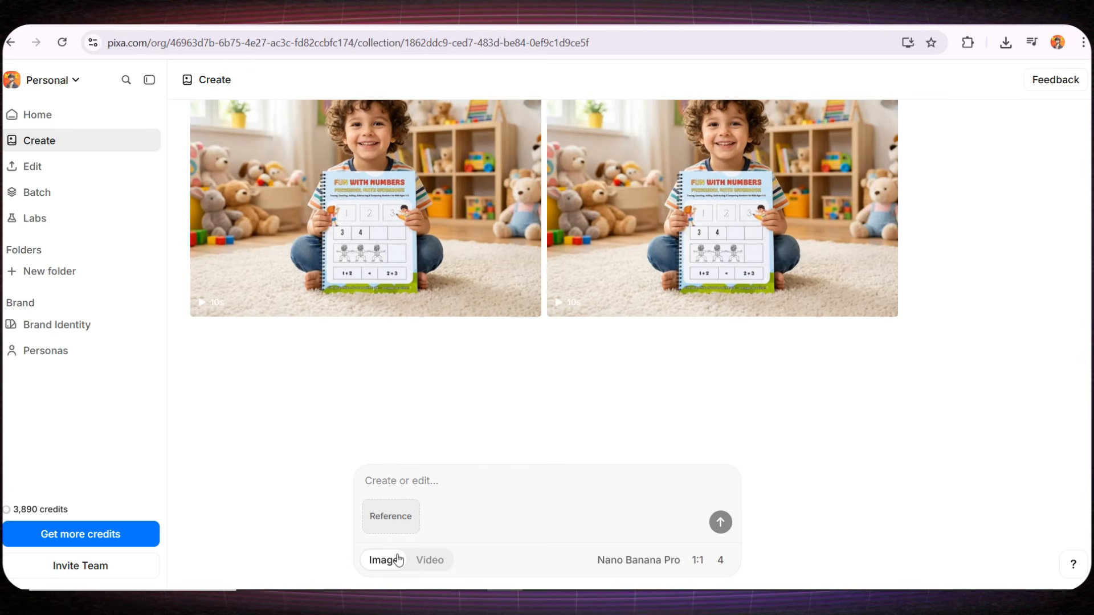
left_click(391, 518)
left_click(389, 452)
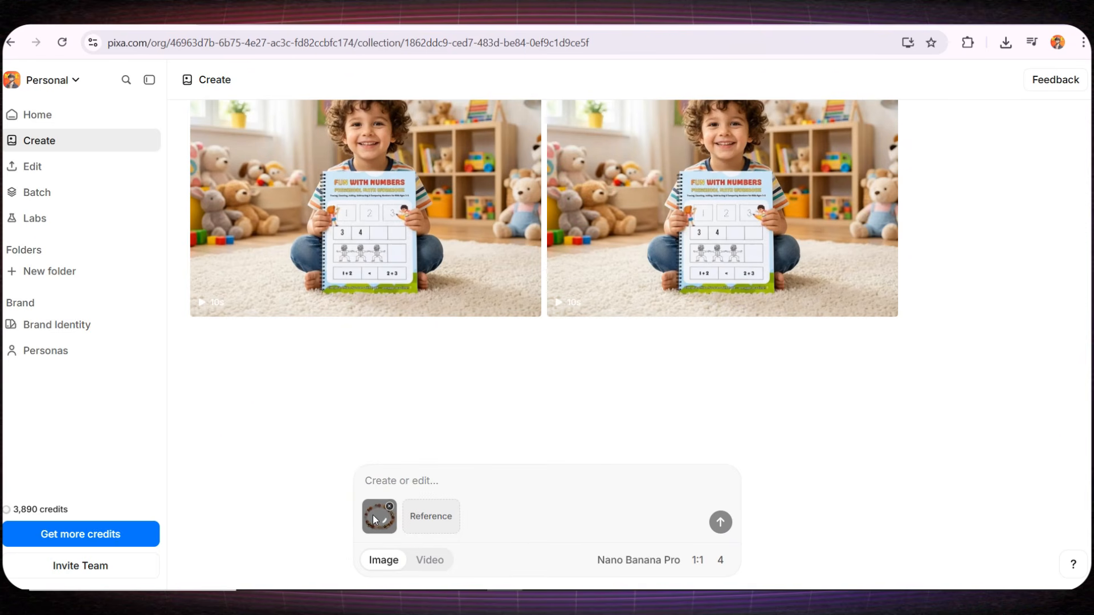
left_click(403, 478)
type("A cute 4-year-old girl sitting in a bright, cozy children's bedroom, smiling gently and looking directly at the camera. She is wearing a colorful bracelet on her wrist, clearly visible and positioned front-facing toward the viewer. The bracelet must remain EXACTLY the same as the original reference image, with no modifications, no redesign, no color changes, preserving every detail, texture, and pattern. The girl is slightly raising her hand to present the bracelet clearly in the foreground. Soft natural lighting coming from a window, warm and cheerful atmosphere, pastel colored room decor, toys softly blurred in the background. Focus on the bracelet with shallow depth of field, ultra-realistic skin tones, high detail, 4K quality, professional product photography style, sharp focus on the bracelet, natural pose, clean composition.")
scroll(541, 444, "up", 5)
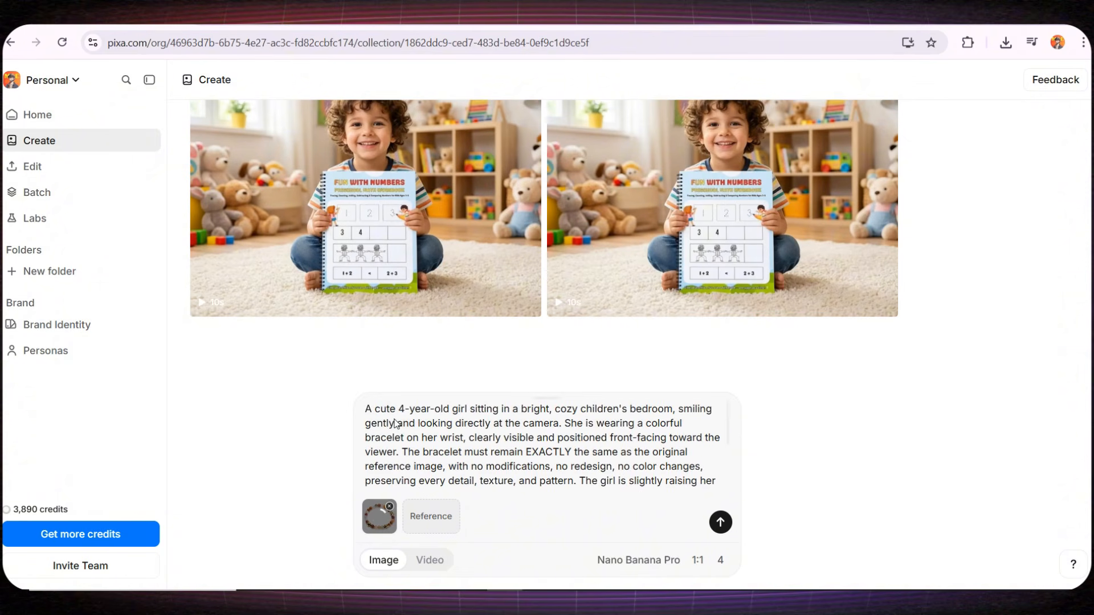
left_click_drag(492, 451, 536, 457)
scroll(536, 457, "down", 5)
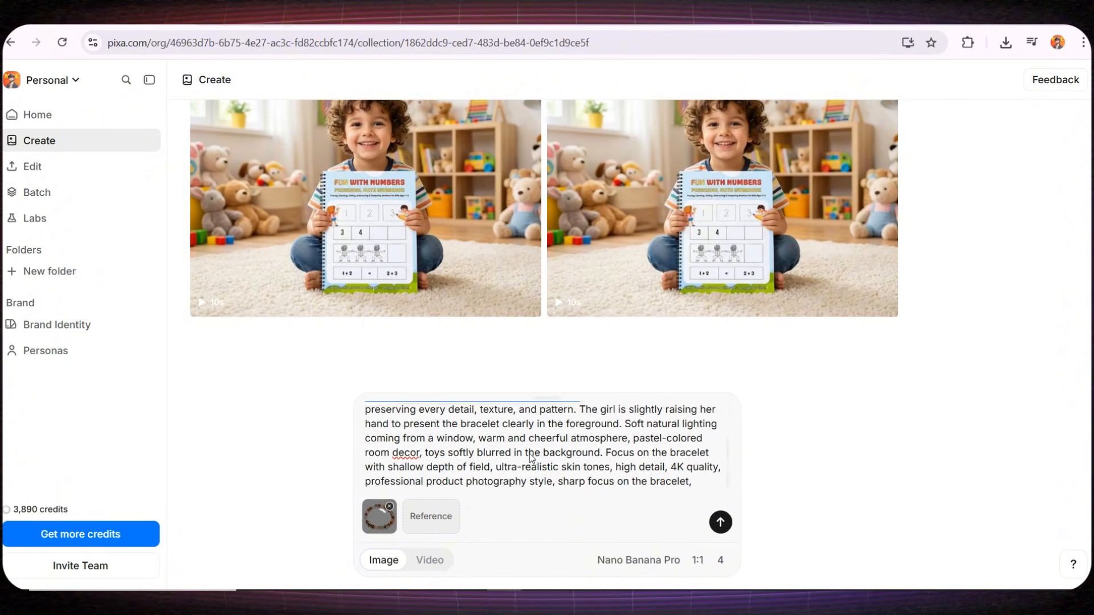
- Set the aspect ratio to 4:3 with Nano Banana Pro and generate four images of the girl wearing the bracelet
left_click(627, 564)
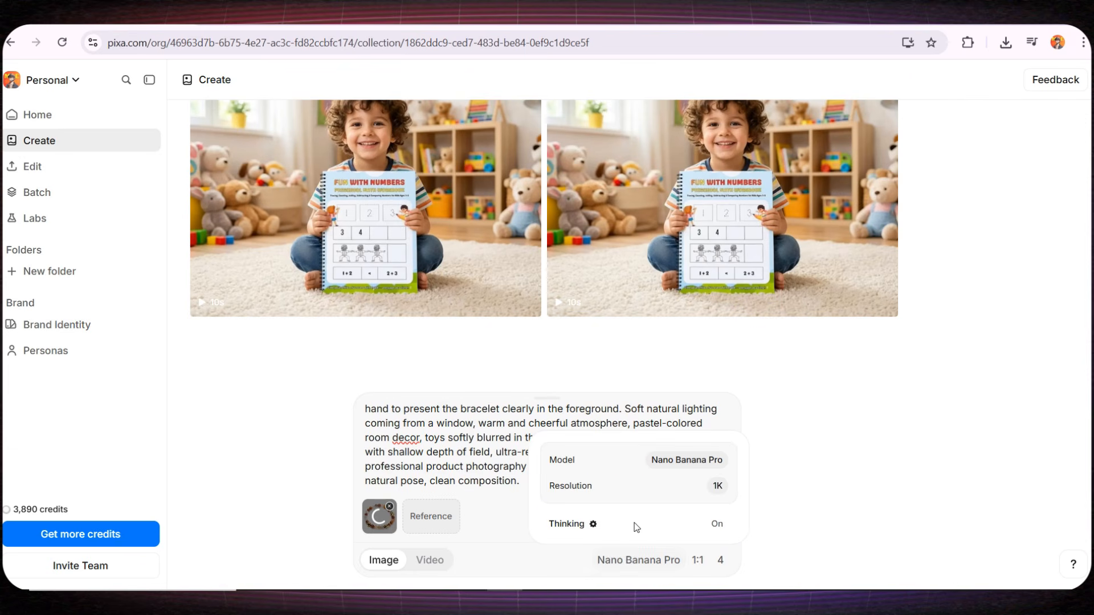
left_click(686, 459)
left_click(892, 453)
left_click(698, 560)
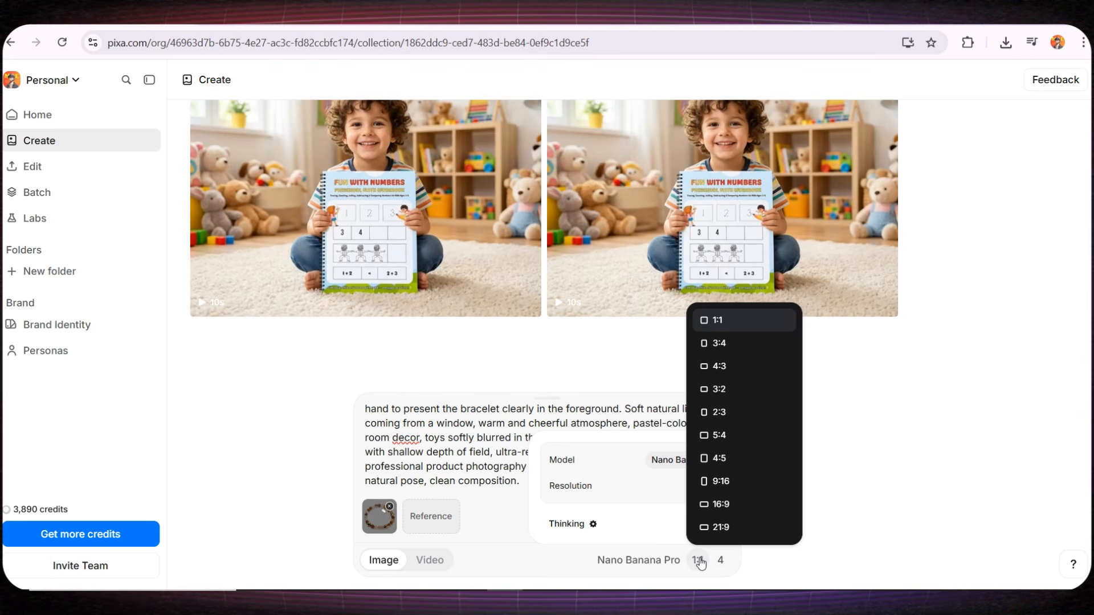
left_click(718, 368)
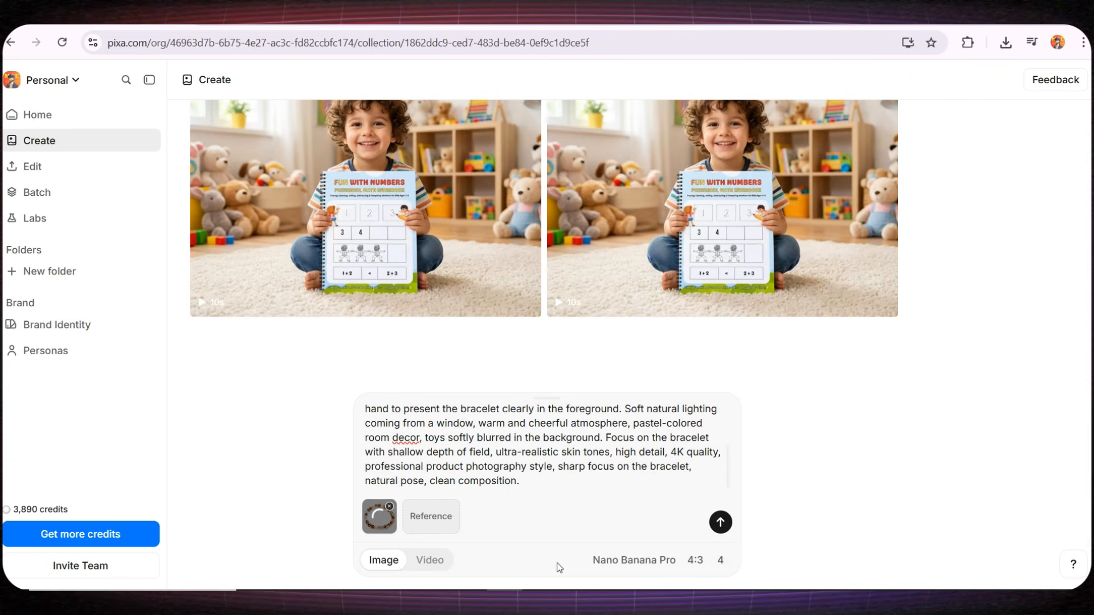
left_click(720, 522)
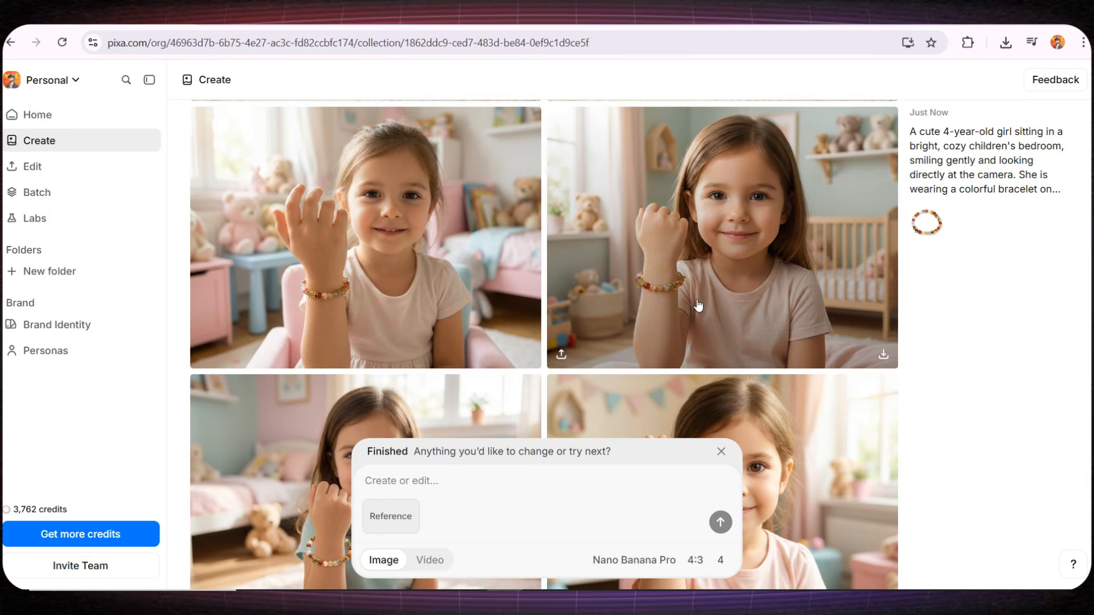
- Review the generated bracelet images and download the first one, the girl on the pink chair, as an unoptimized PNG
scroll(663, 319, "down", 2)
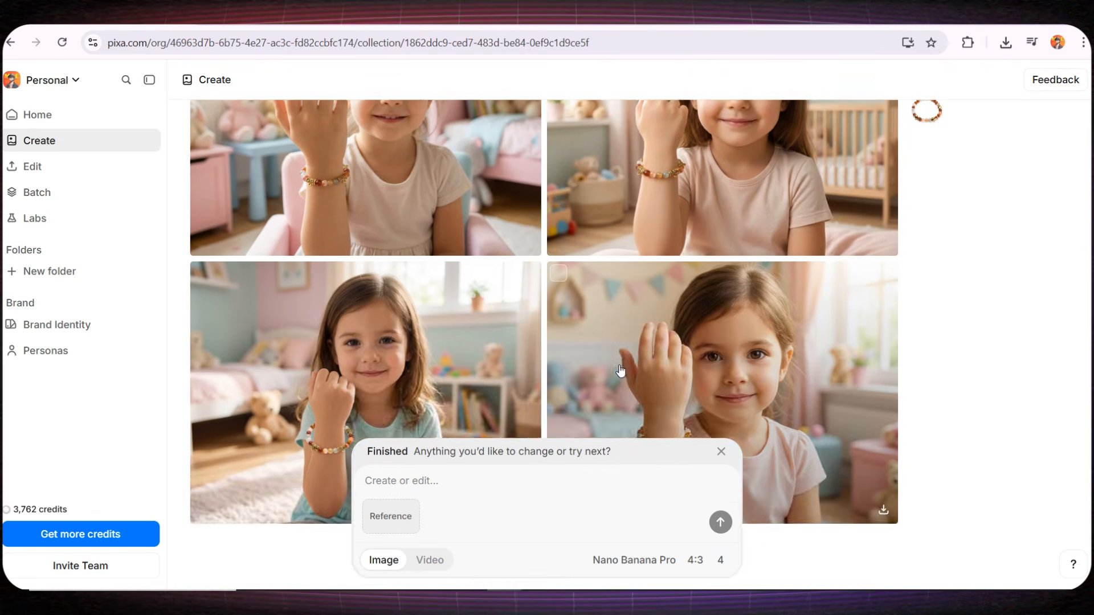
scroll(665, 383, "up", 2)
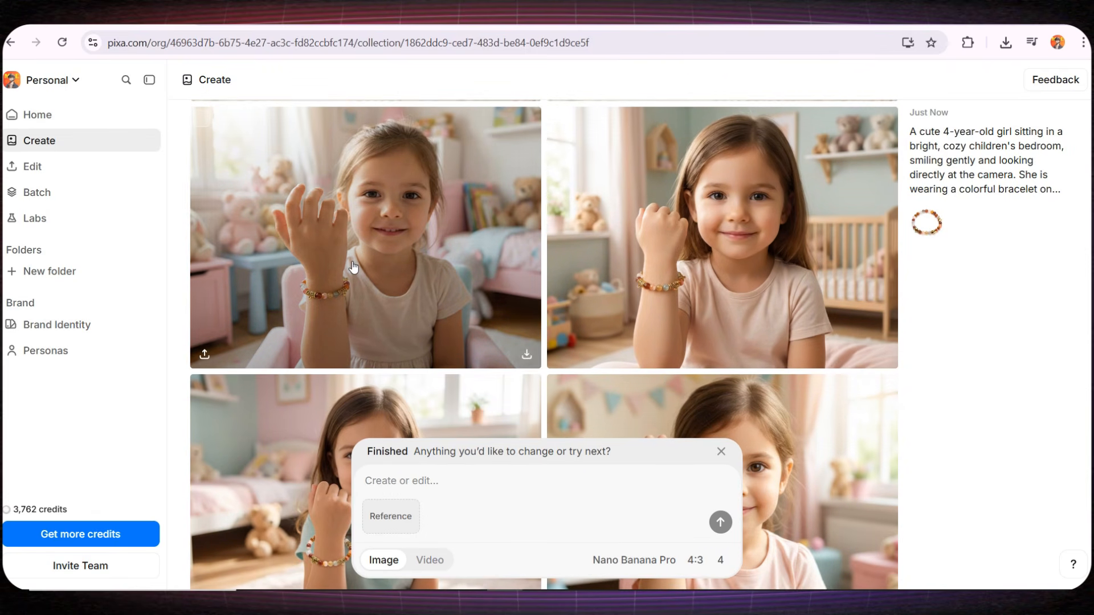
left_click(353, 268)
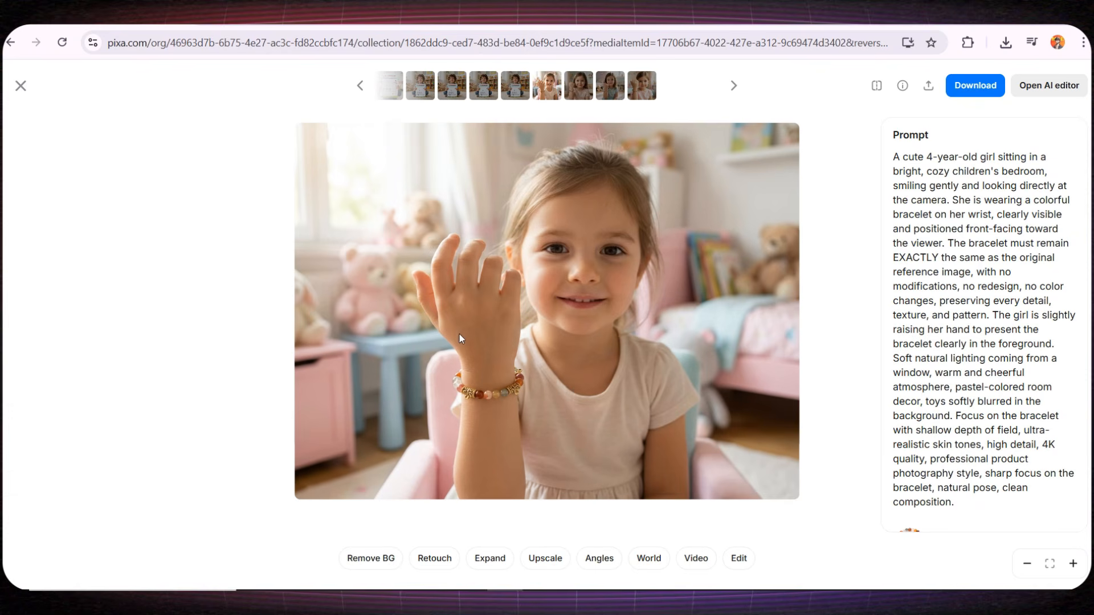
key("Escape")
left_click(527, 354)
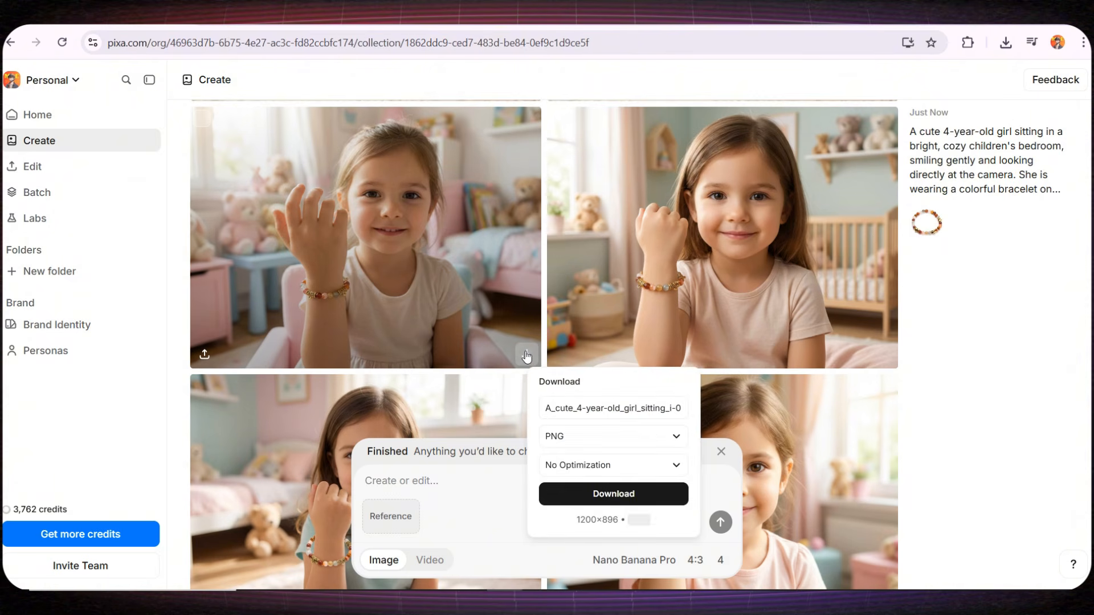
left_click(602, 493)
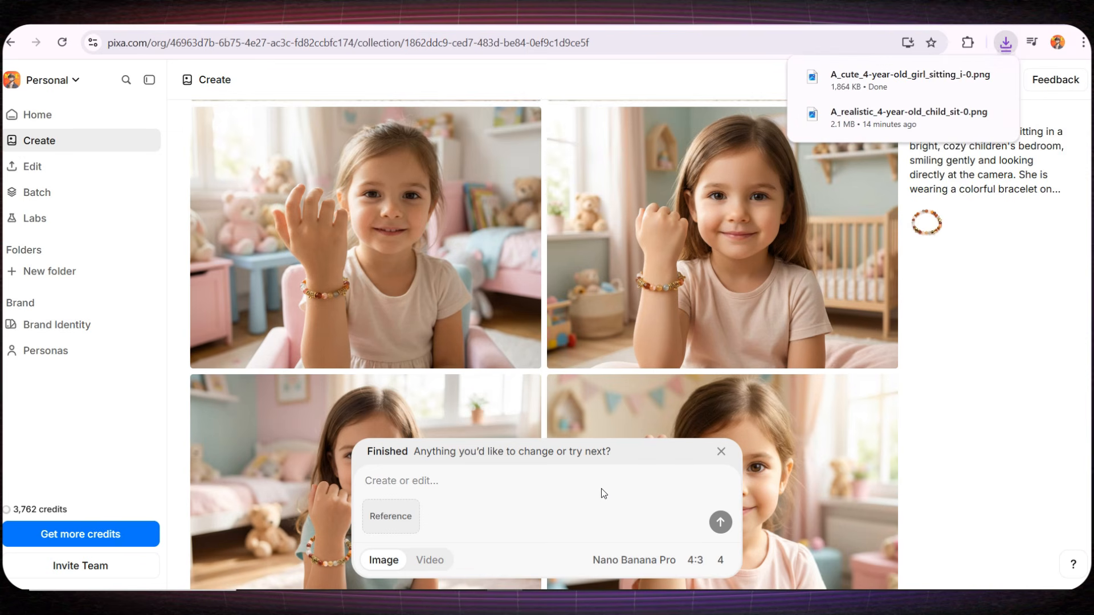
- Switch to video creation, add the downloaded bracelet image as start frame and paste the prompt animating the girl while keeping the bracelet unchanged
left_click(418, 521)
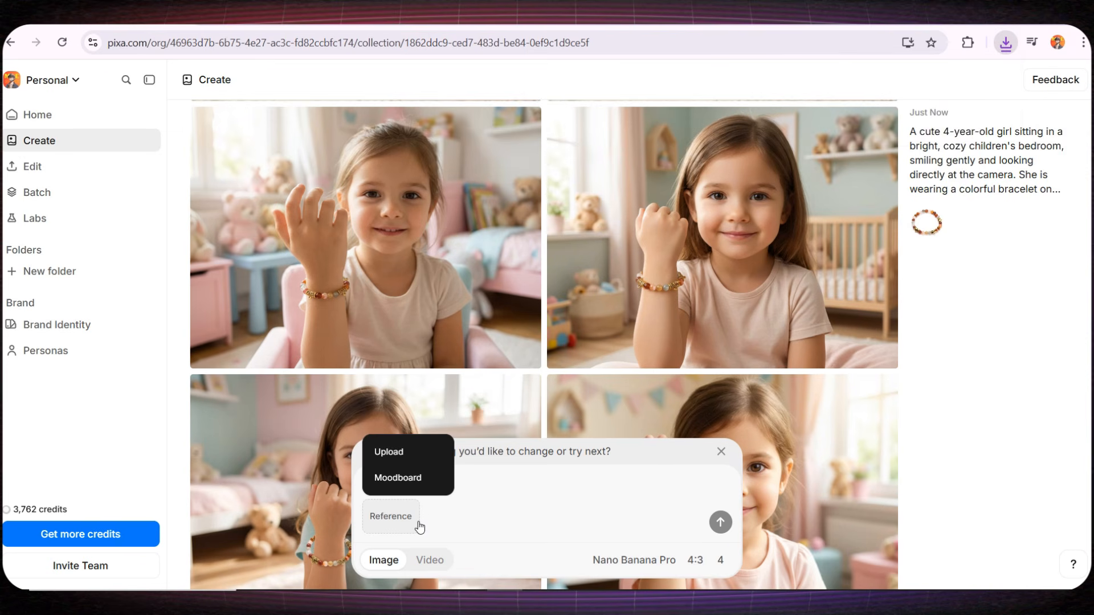
left_click(426, 560)
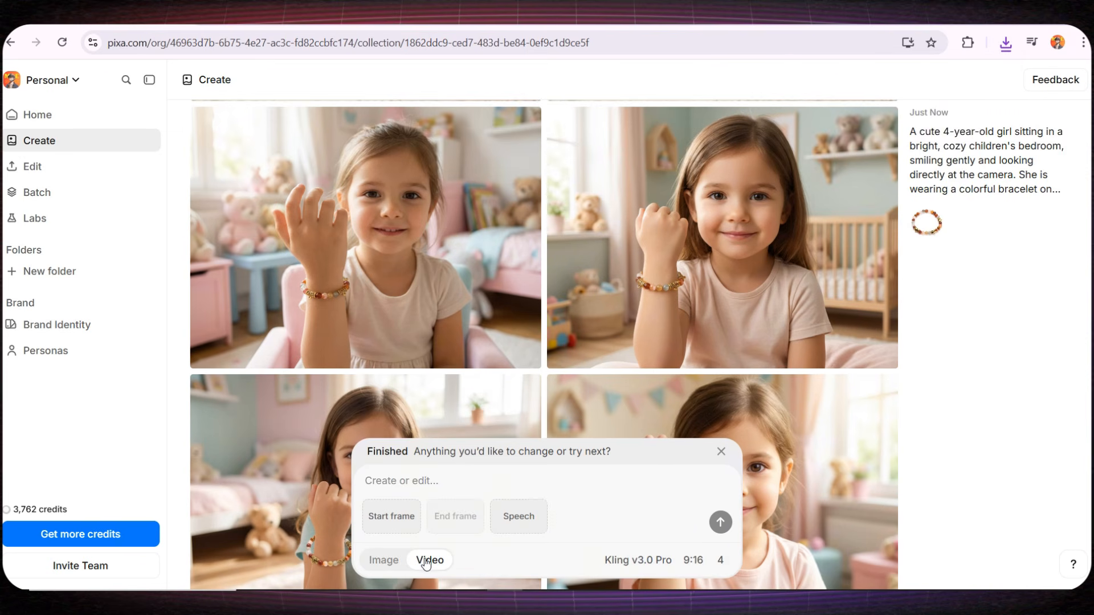
left_click(394, 519)
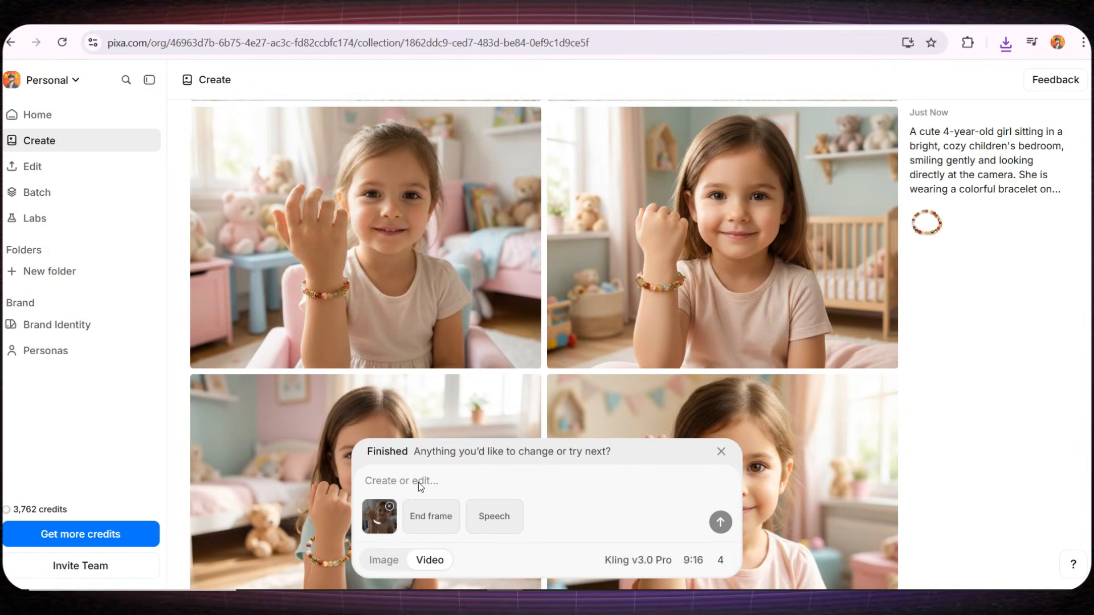
left_click(418, 482)
key("ctrl+v")
scroll(447, 477, "up", 5)
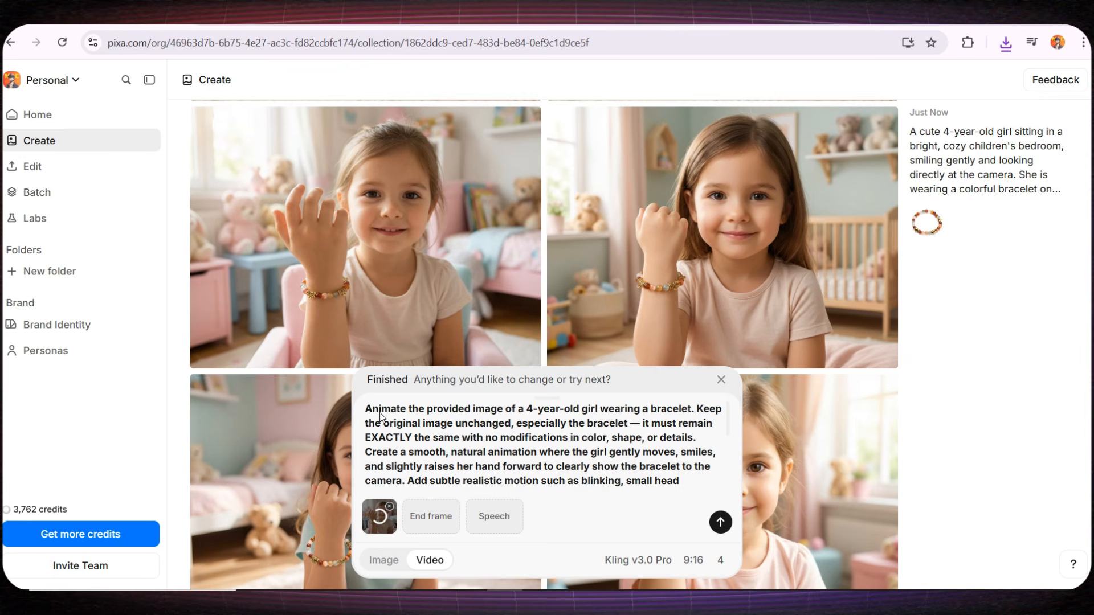
left_click_drag(380, 416, 591, 416)
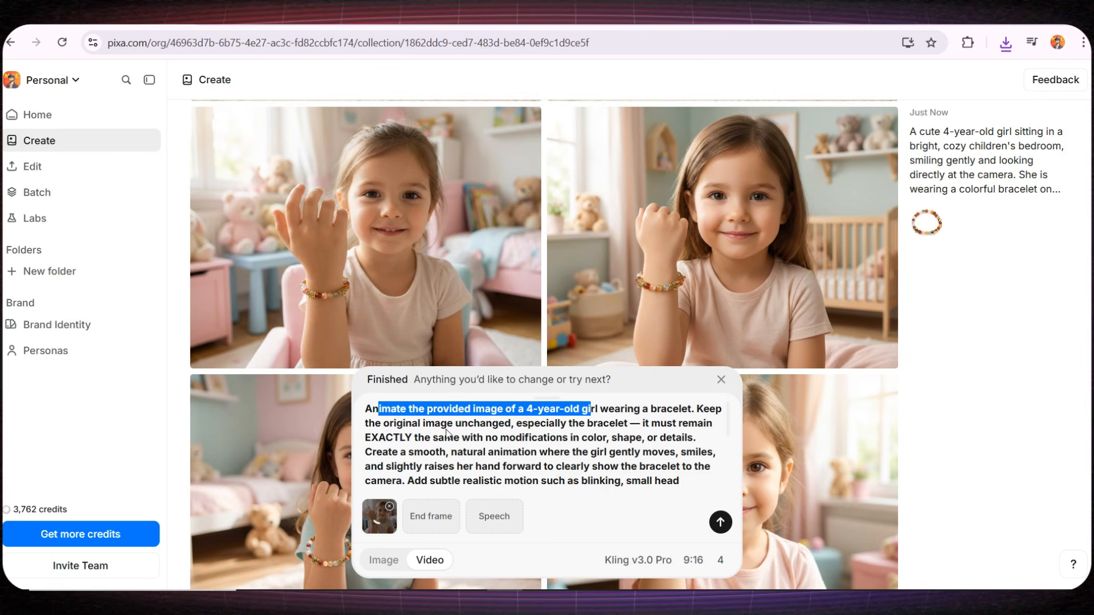
left_click_drag(446, 429, 680, 466)
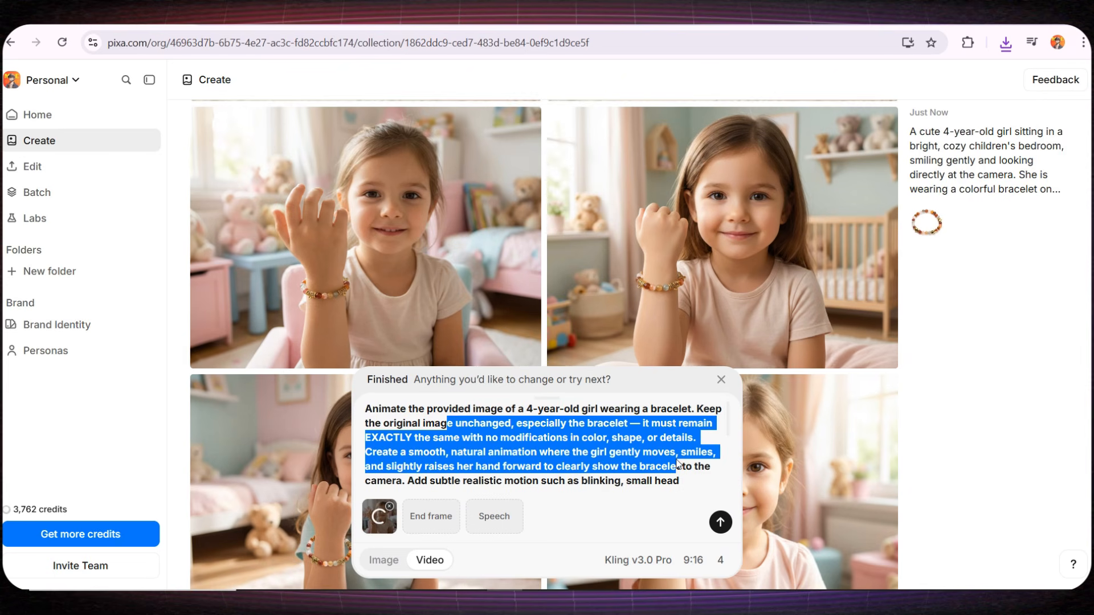
left_click(564, 438)
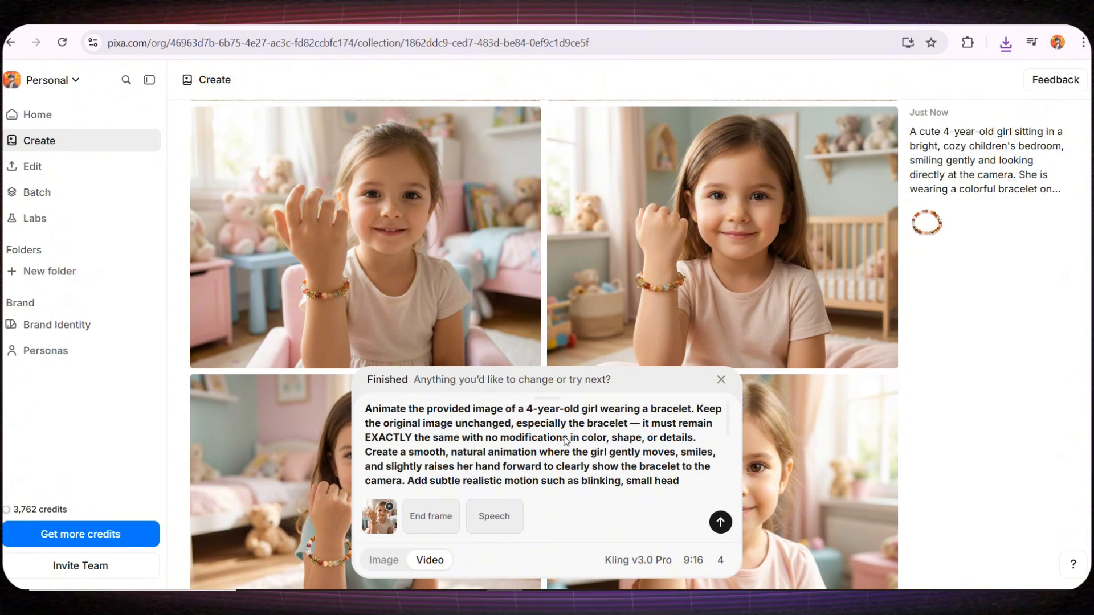
- Look through the available video models from Kling to Hailuo and keep Kling v3.0 Pro for the bracelet video
left_click(641, 560)
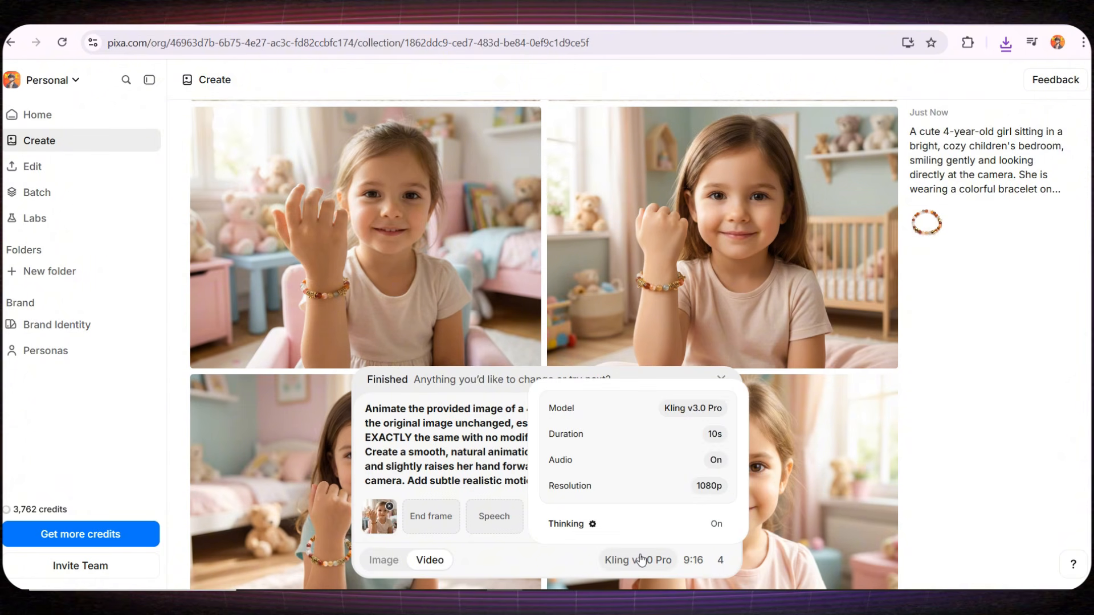
left_click(716, 413)
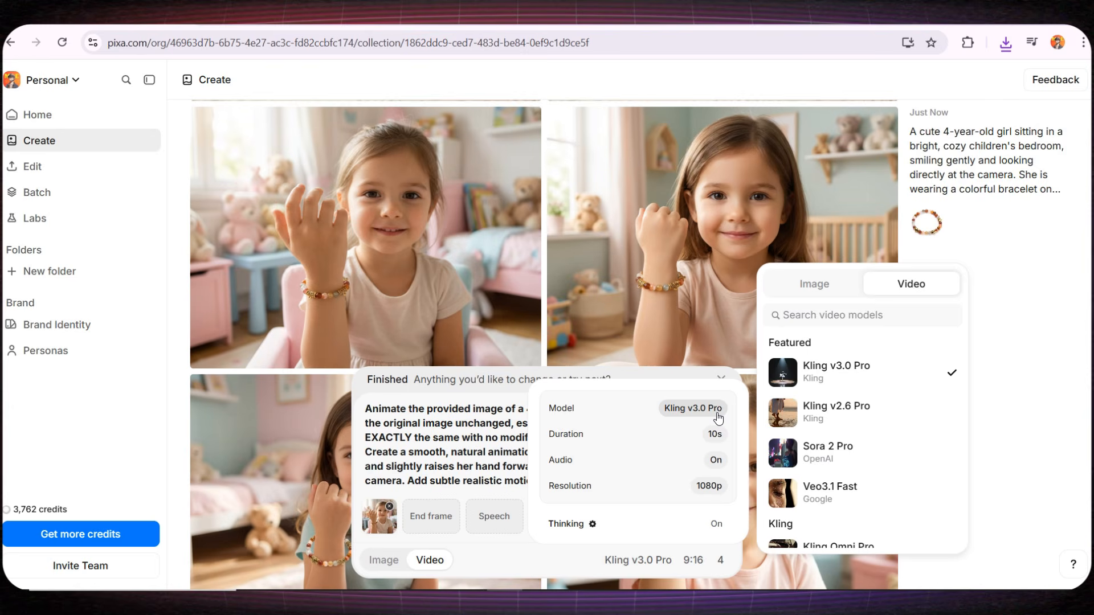
scroll(891, 429, "down", 12)
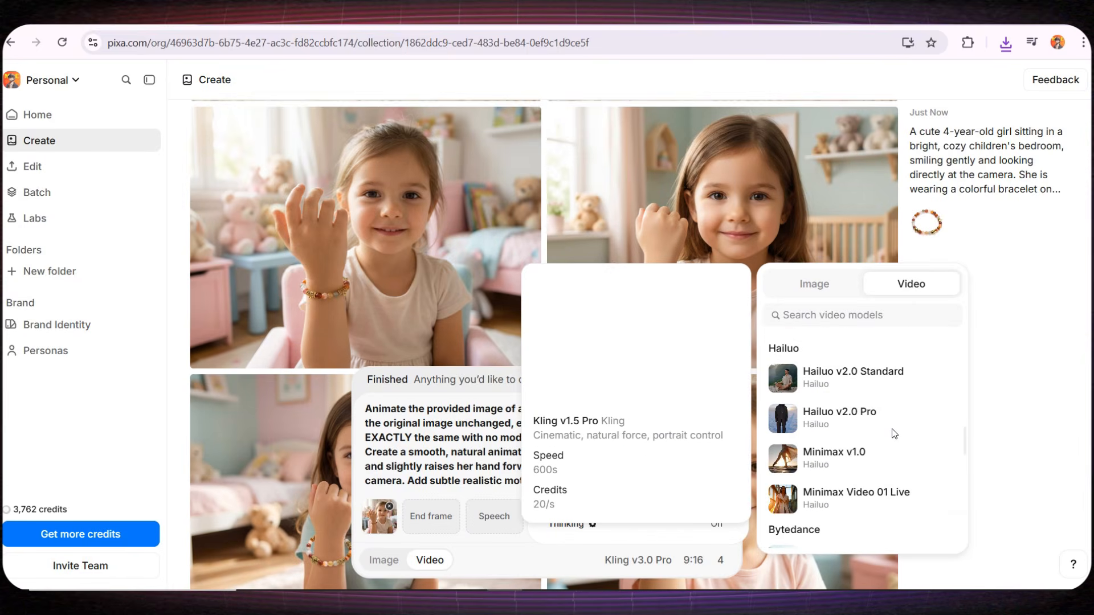
scroll(891, 429, "down", 5)
scroll(891, 429, "up", 15)
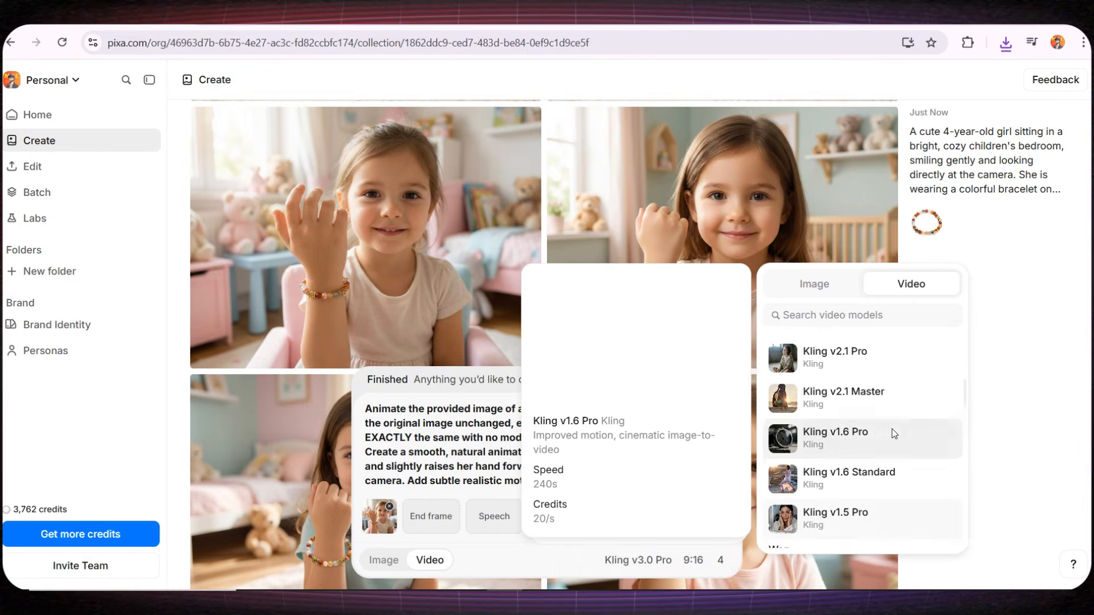
scroll(889, 421, "up", 3)
left_click(880, 375)
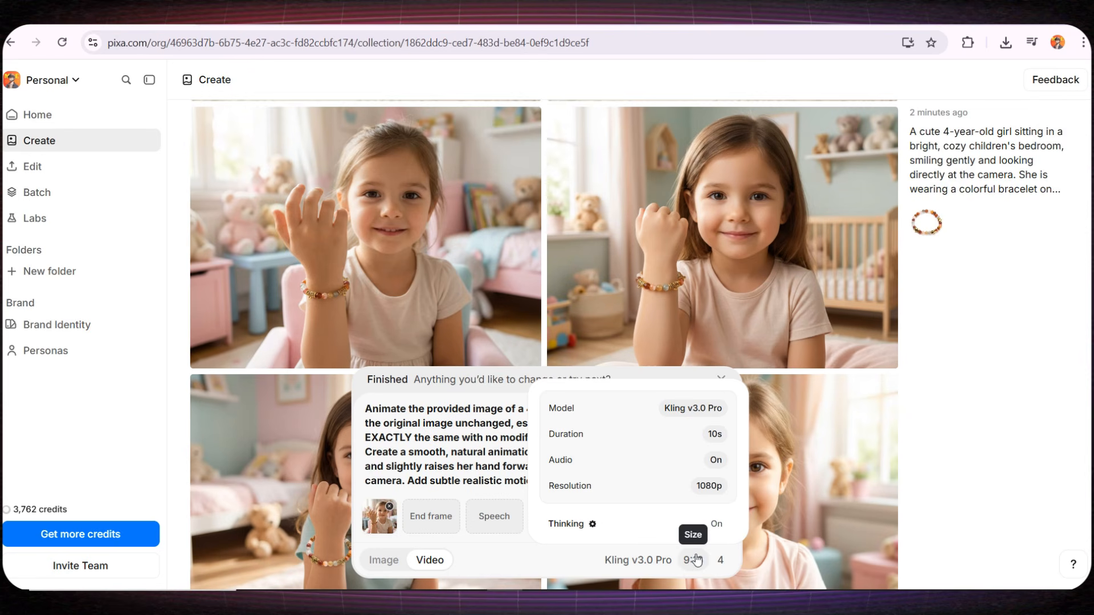
- Generate the bracelet videos and preview the results
left_click(720, 520)
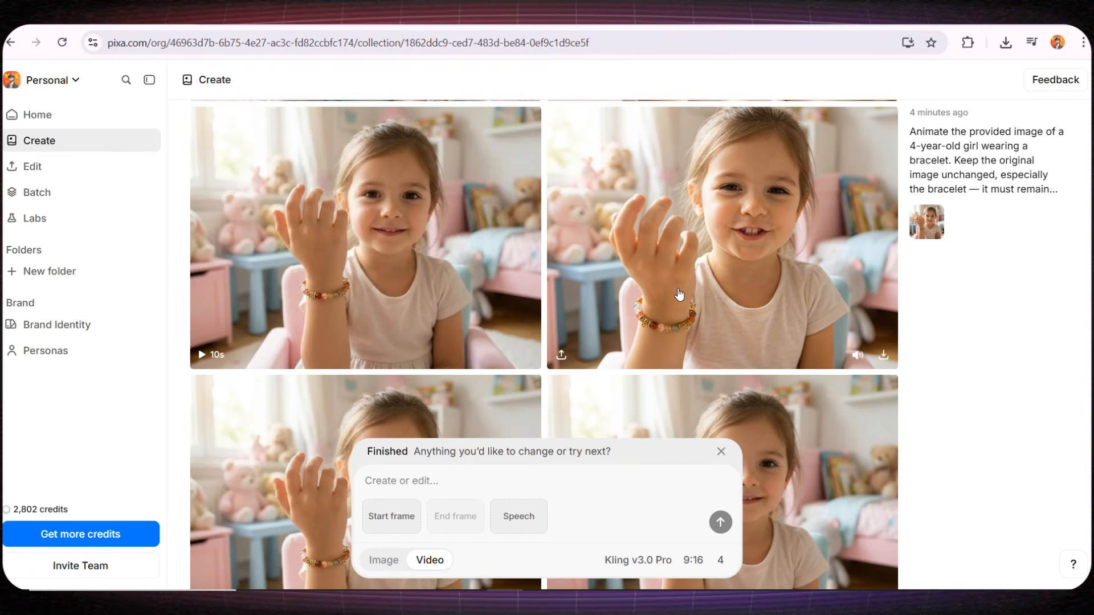
mouse_move(371, 272)
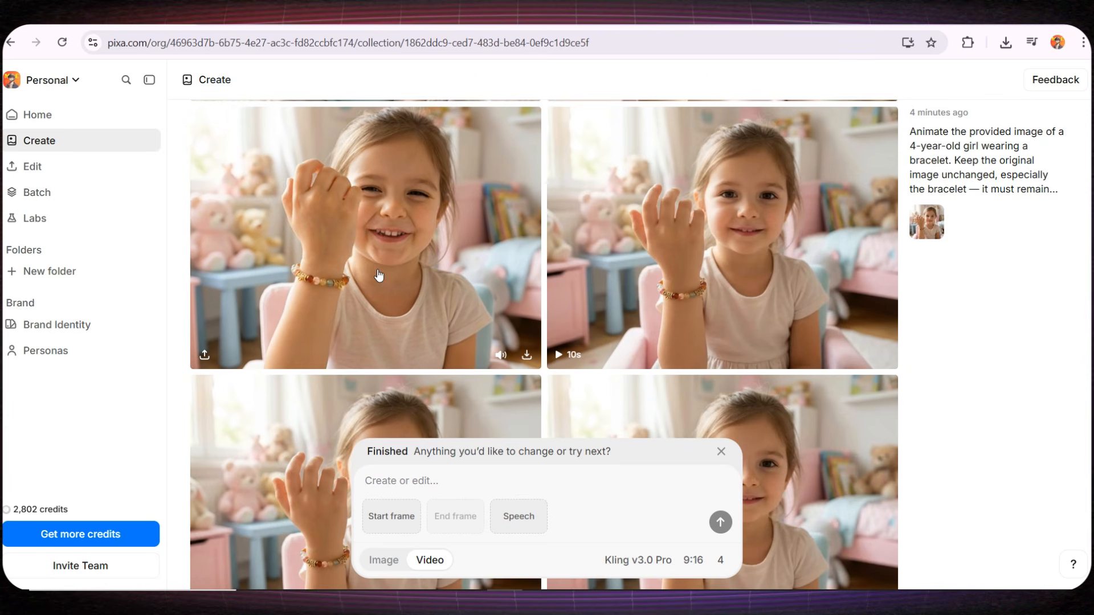
scroll(980, 249, "down", 5)
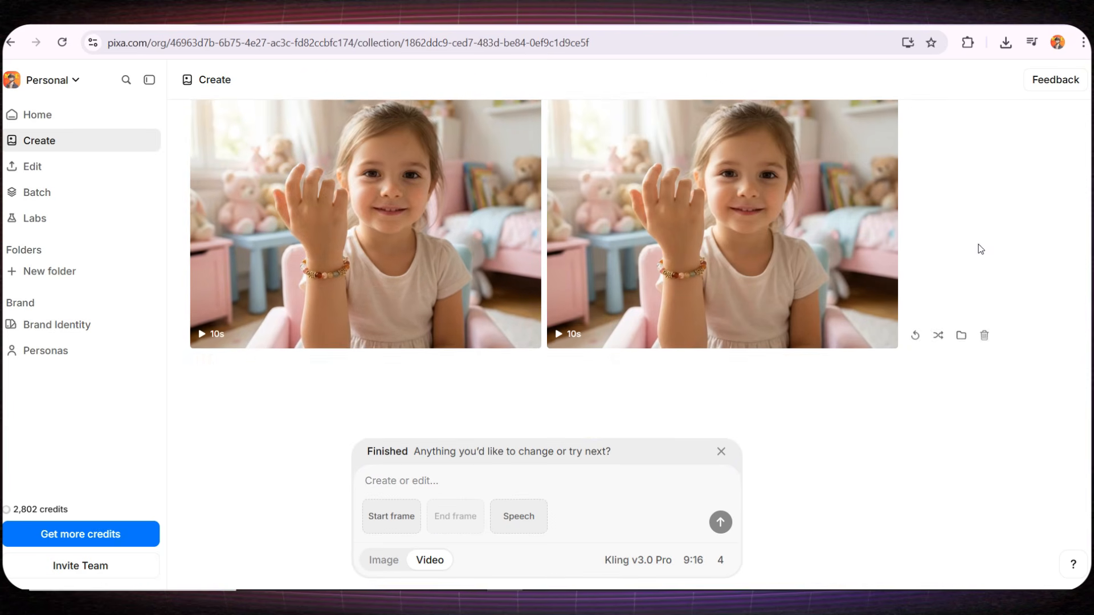
scroll(980, 249, "down", 1)
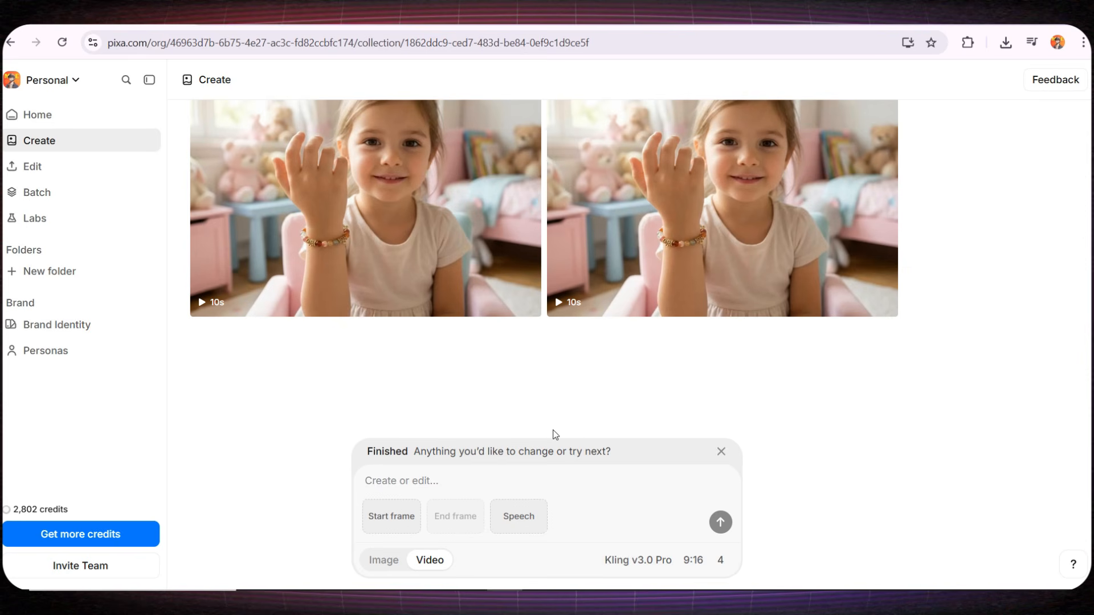
- Switch to image creation, upload the wooden toothbrush photo as reference and paste the prompt for a realistic 20-year-old man holding it
left_click(390, 570)
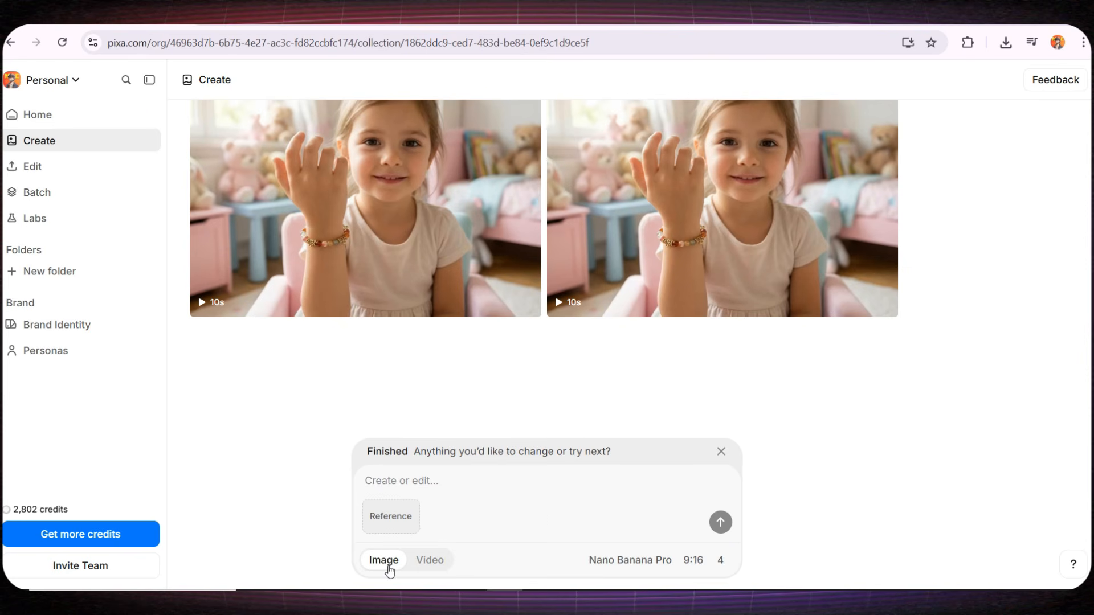
left_click(394, 527)
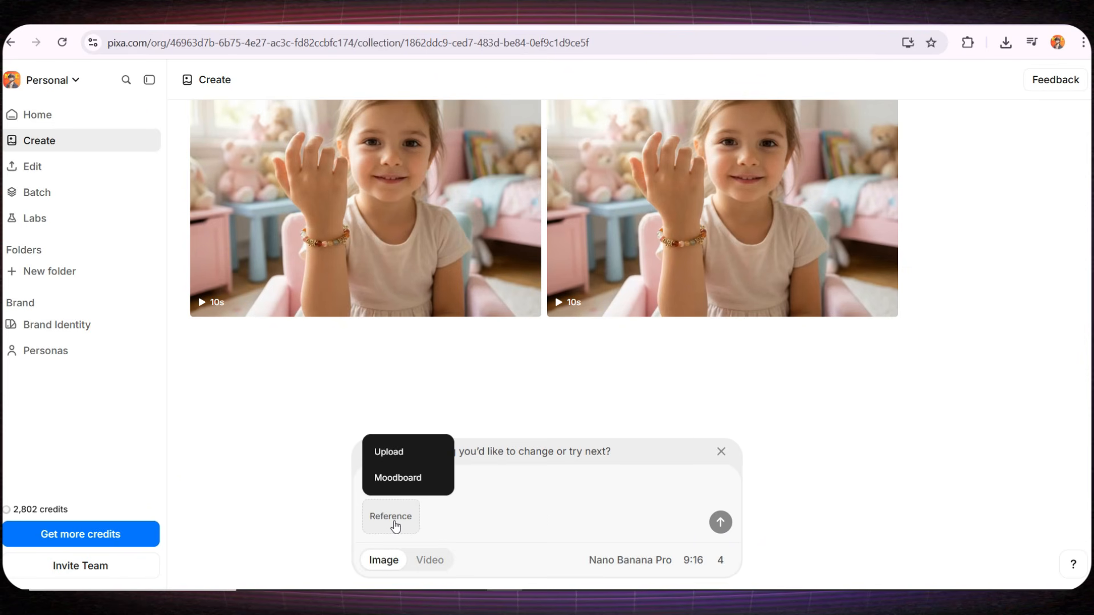
left_click(403, 458)
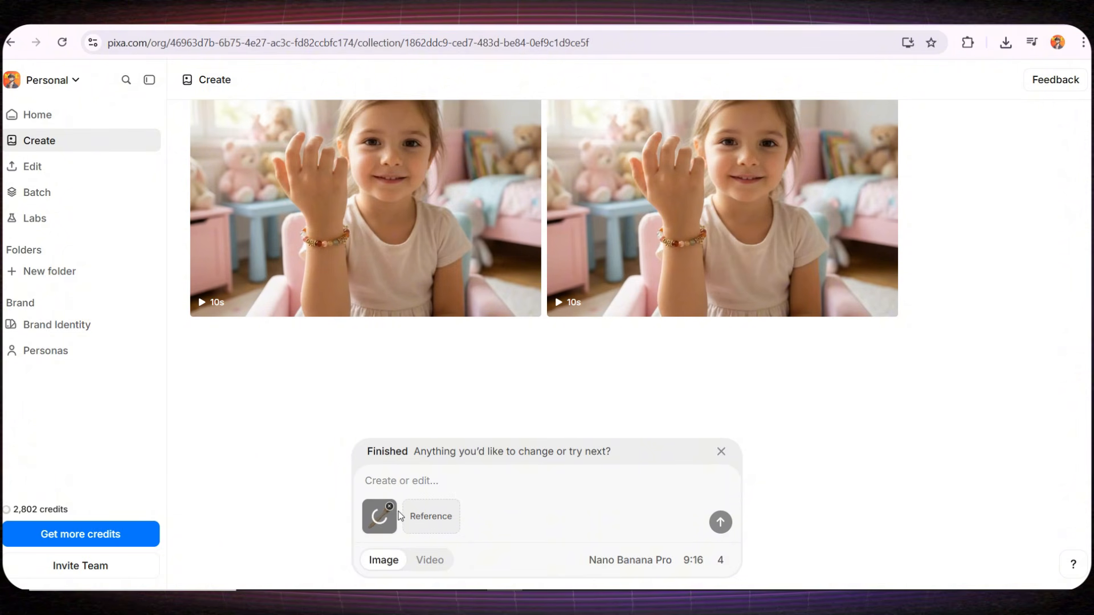
left_click(399, 483)
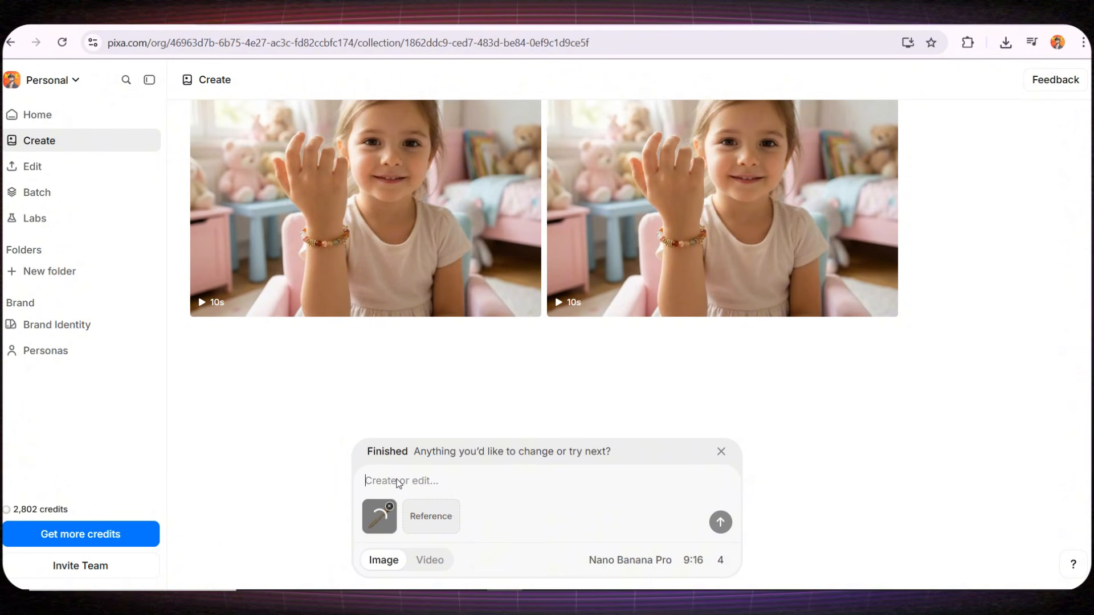
key("ctrl+v")
left_click_drag(402, 410, 506, 438)
left_click(459, 424)
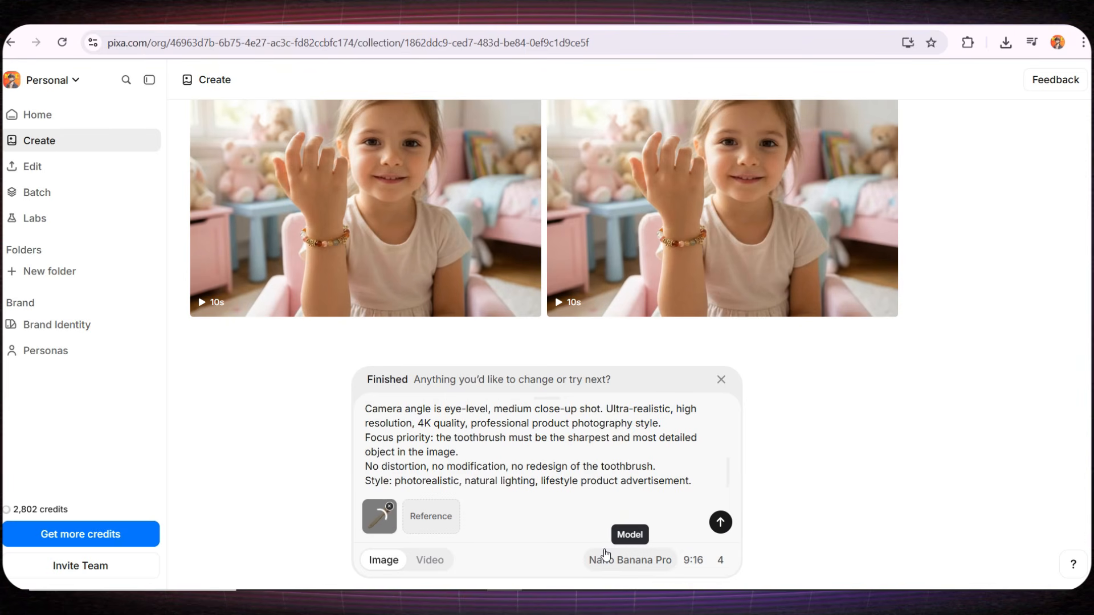
- Set the aspect ratio to 4:3, generate the toothbrush images and look over the results
left_click(694, 560)
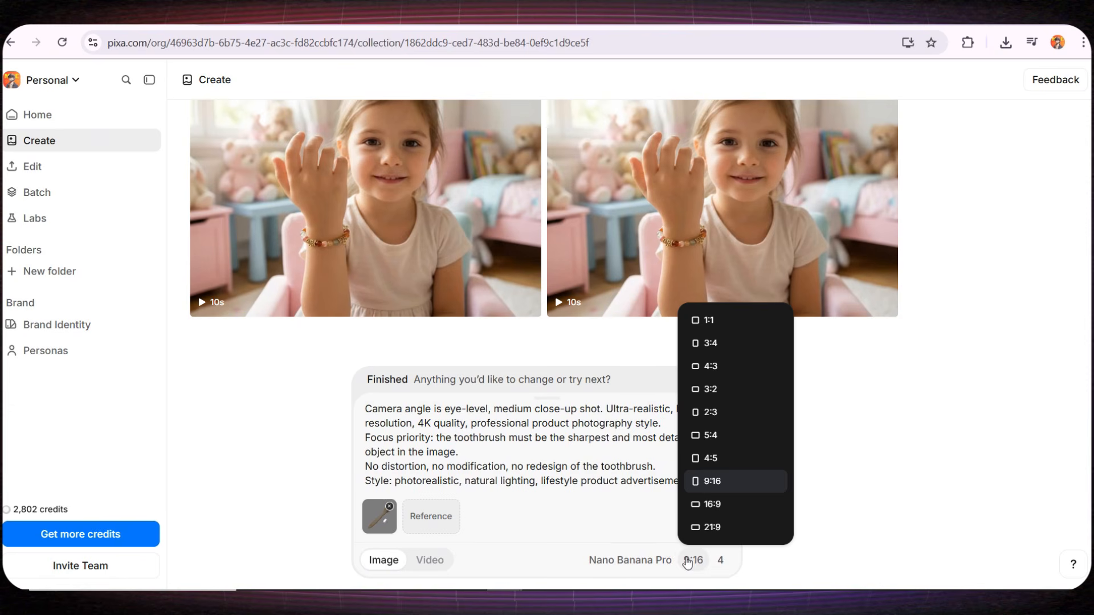
left_click(721, 365)
key("Return")
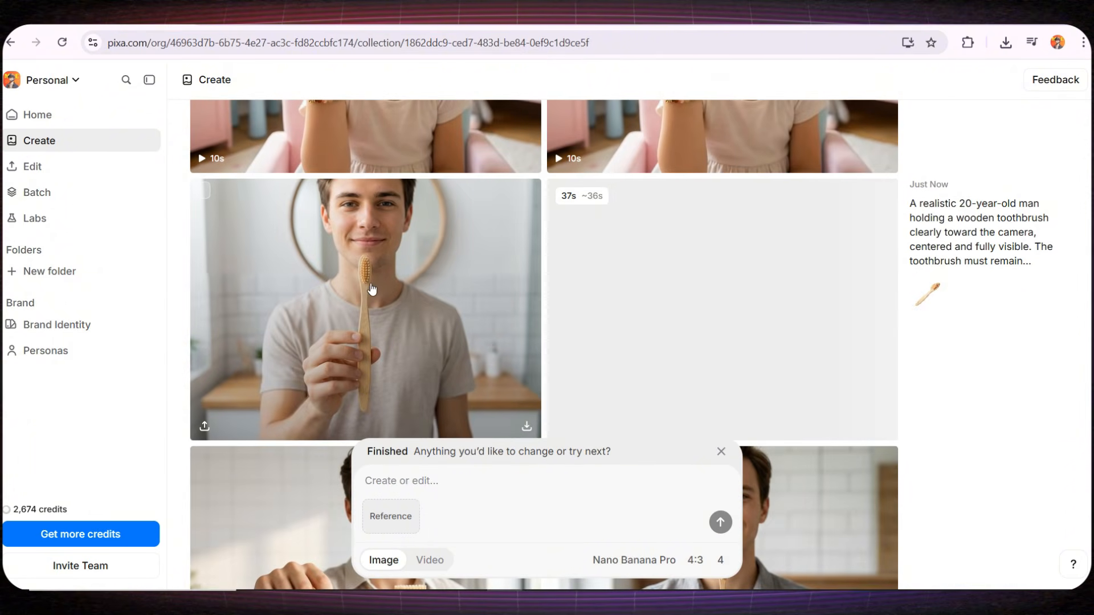
scroll(368, 300, "down", 3)
scroll(368, 300, "down", 2)
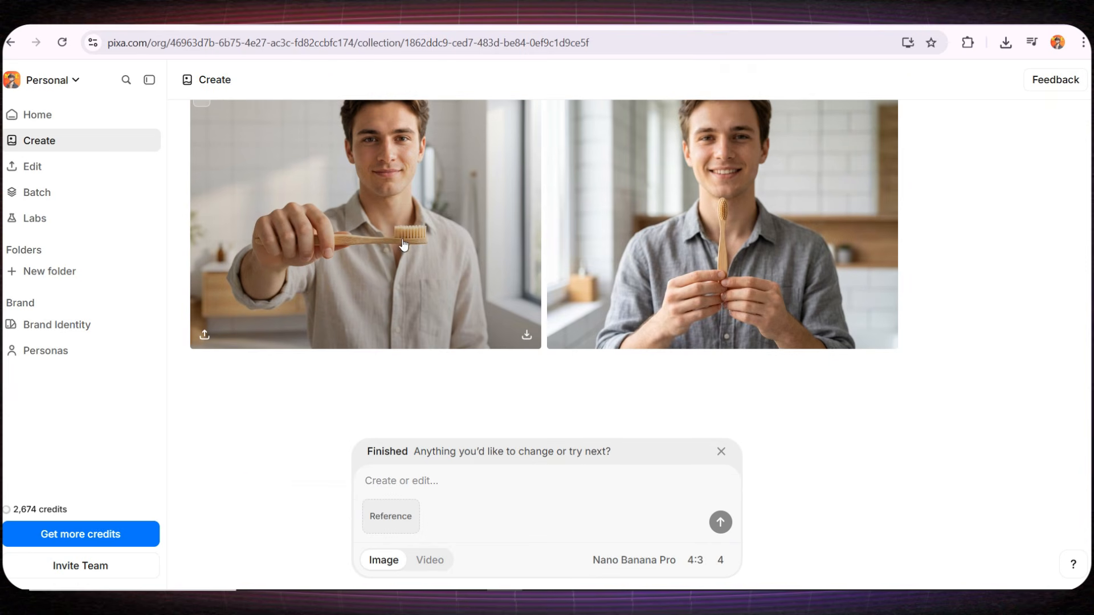
scroll(669, 258, "up", 1)
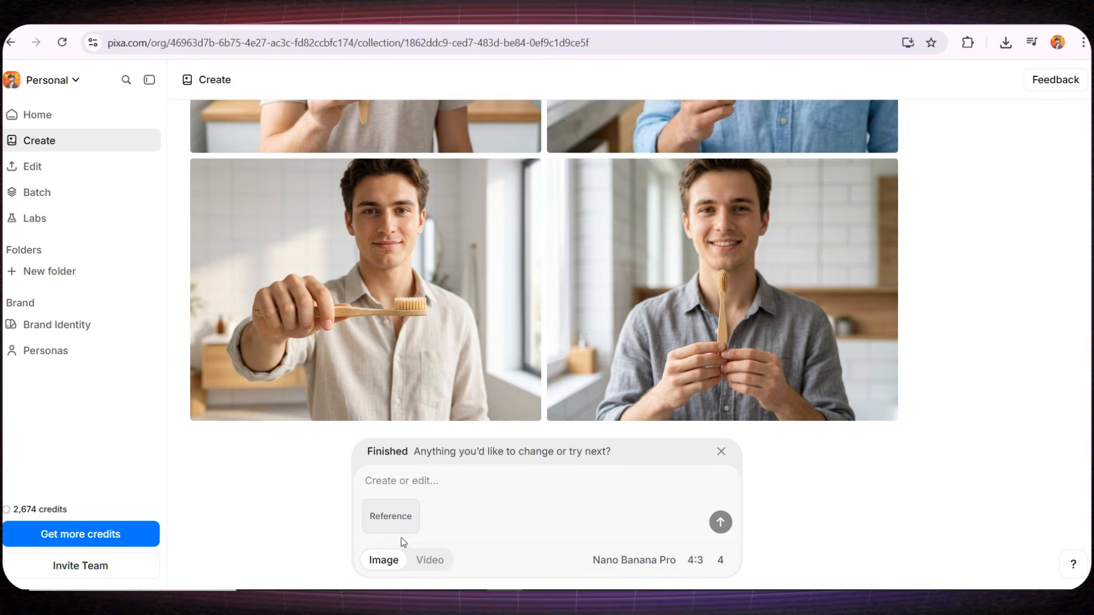
- Switch to video creation and look over the speech script and English female voice options without adding a script
left_click(419, 559)
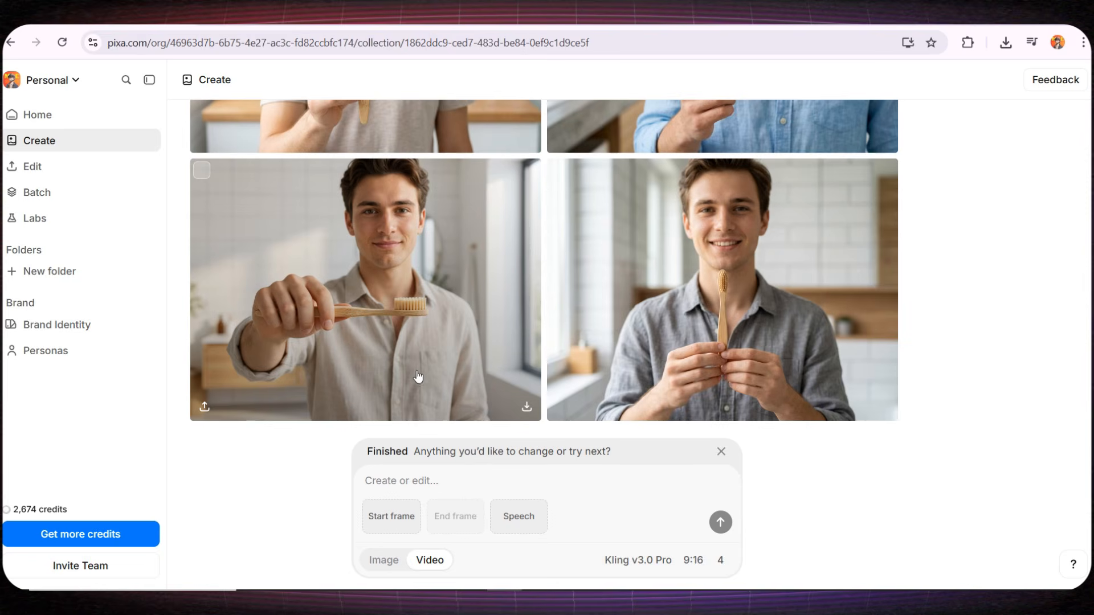
left_click(511, 516)
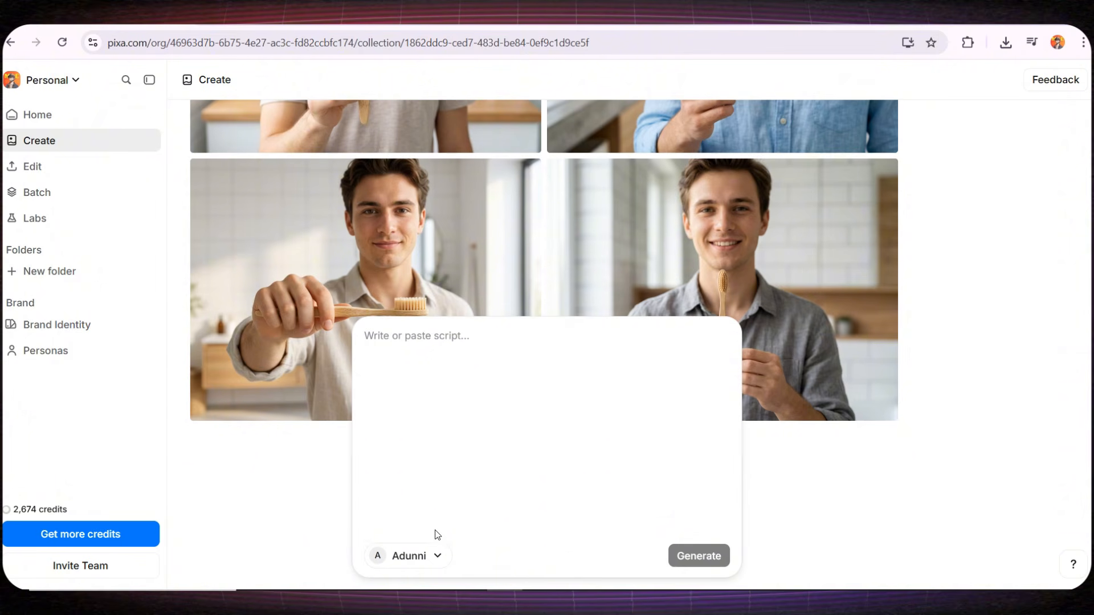
left_click(426, 557)
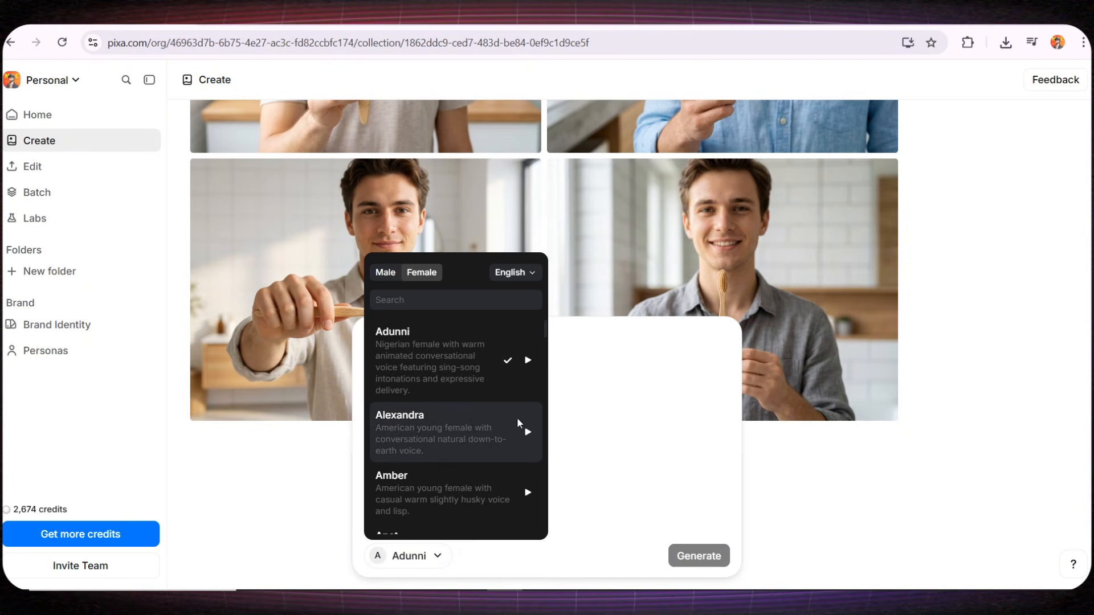
left_click(615, 483)
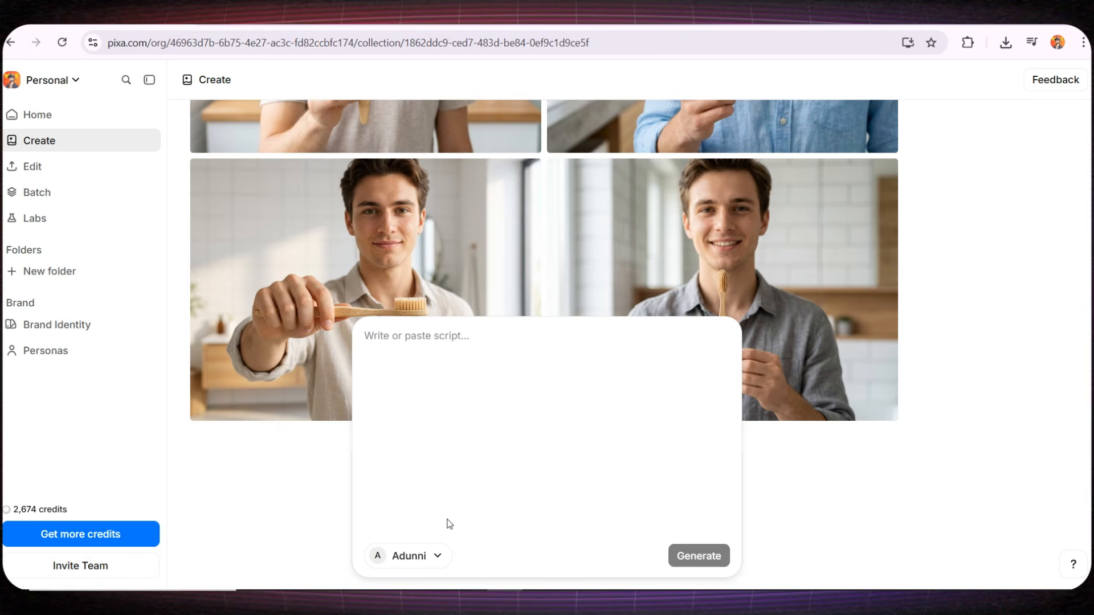
left_click(332, 488)
scroll(329, 377, "down", 1)
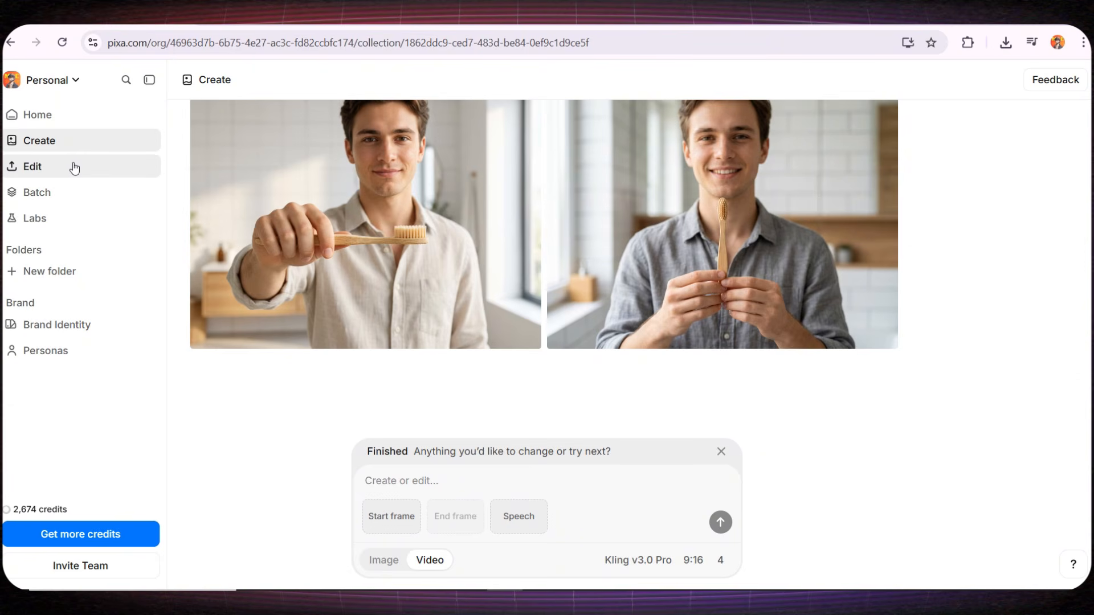
- Open the batch editor and load the two pattern images
left_click(68, 196)
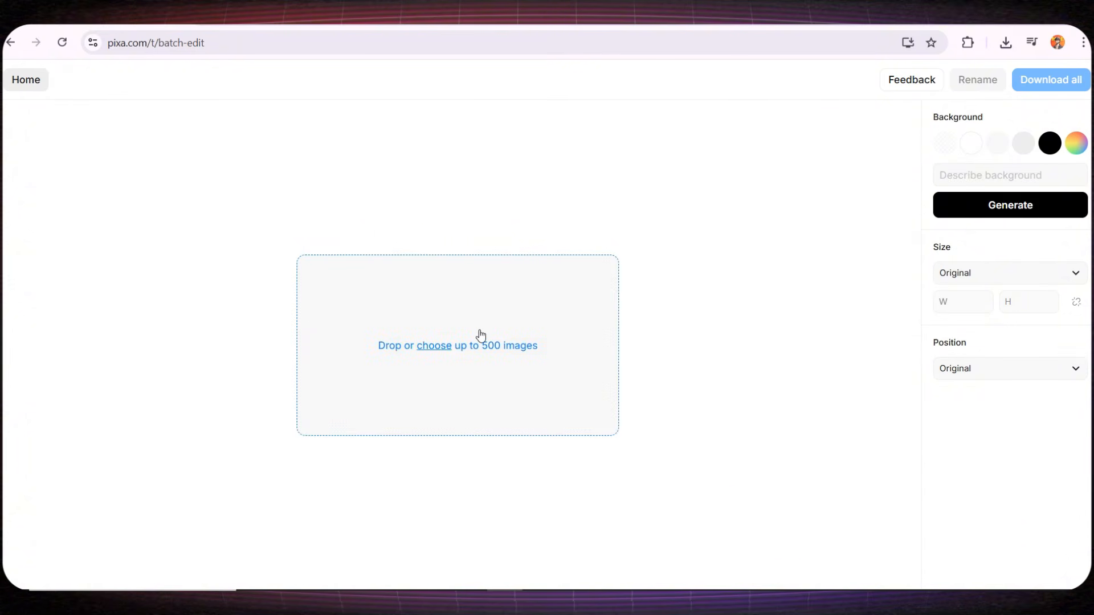
left_click_drag(481, 336, 482, 339)
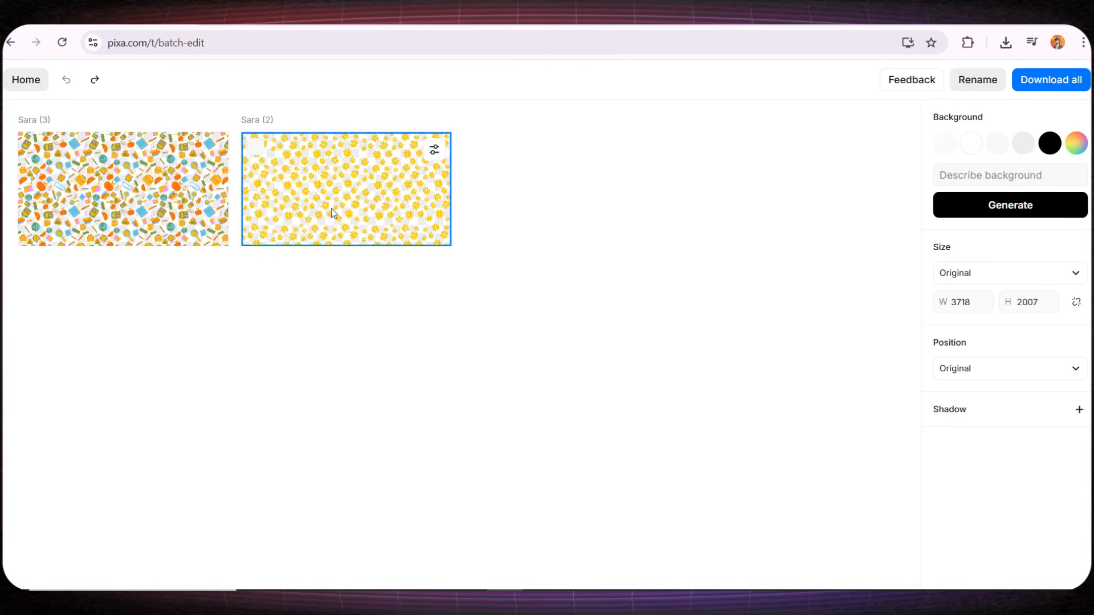
- Try moving the yellow pattern image down within its frame and undo the move
left_click_drag(353, 178, 331, 242)
left_click_drag(350, 203, 350, 203)
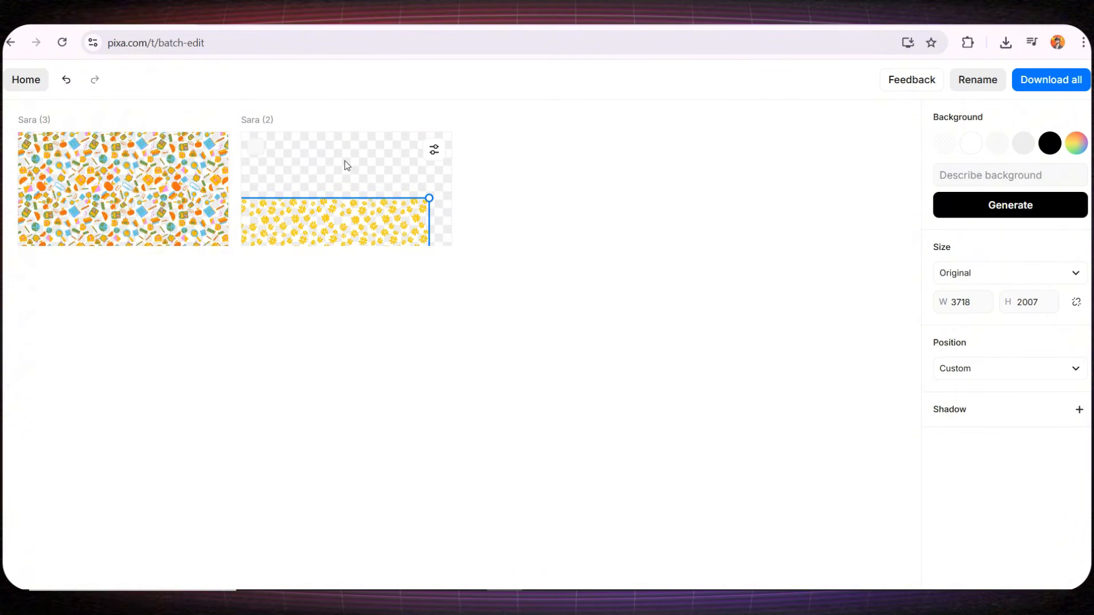
key("ctrl+z")
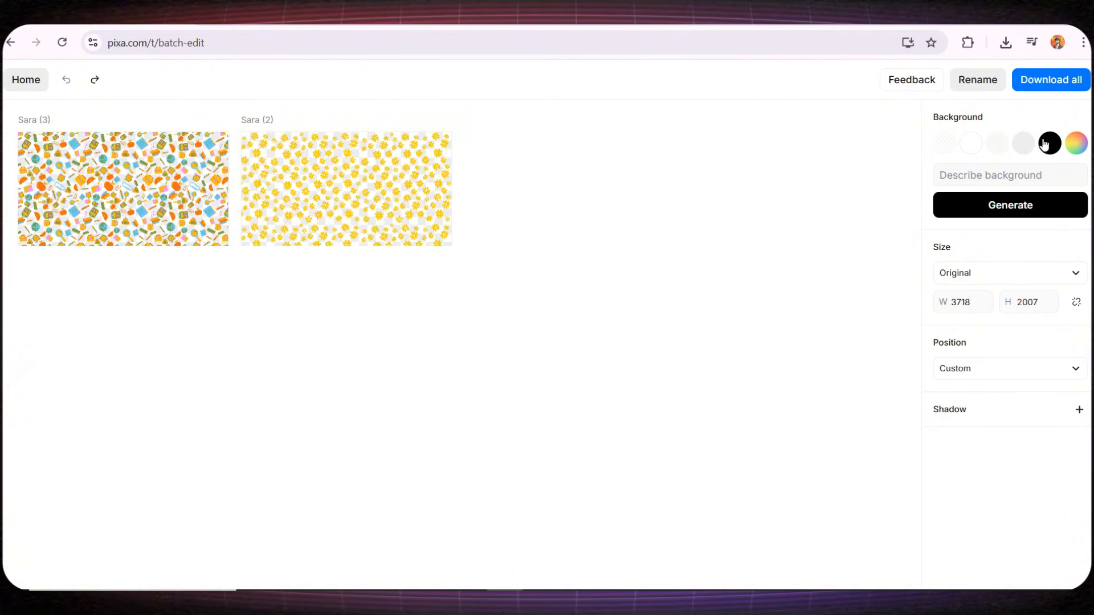
- Set the background of the batch images to black
left_click(1047, 144)
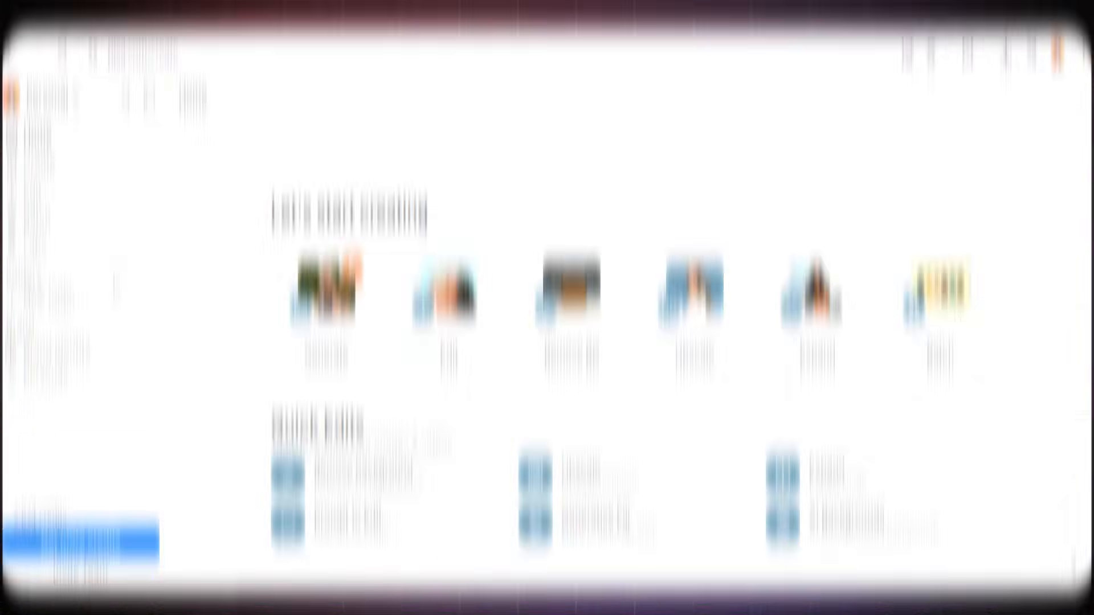
scroll(245, 432, "down", 1)
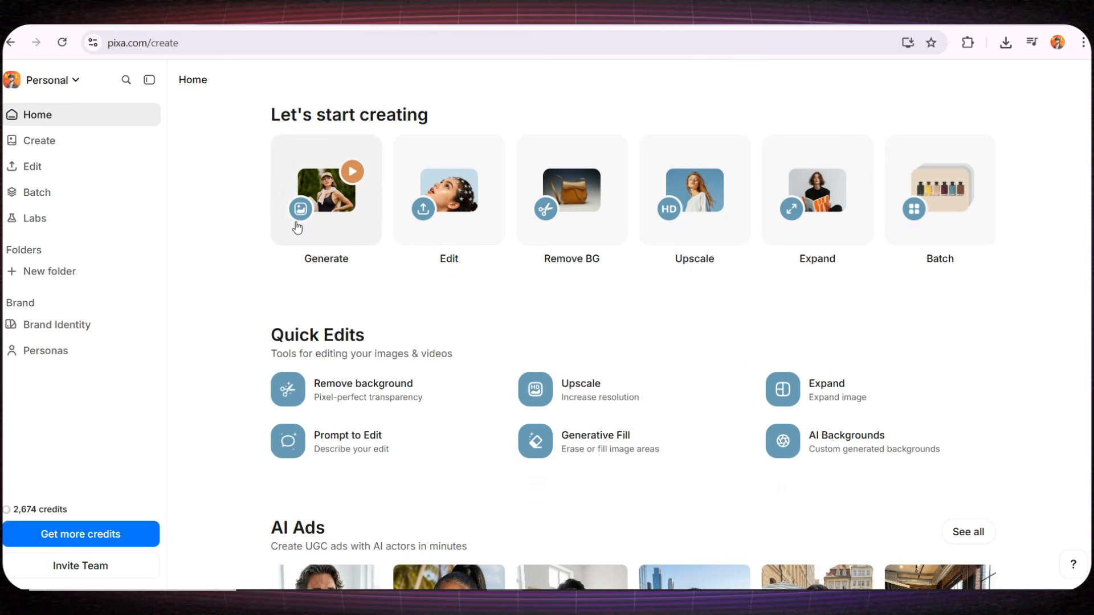
scroll(1000, 306, "up", 1)
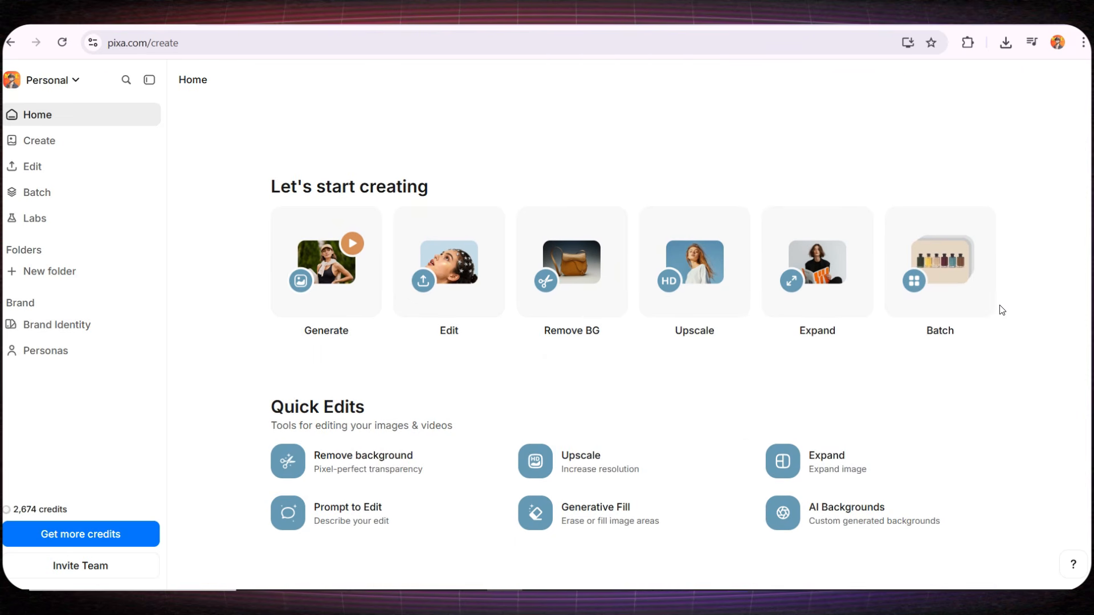